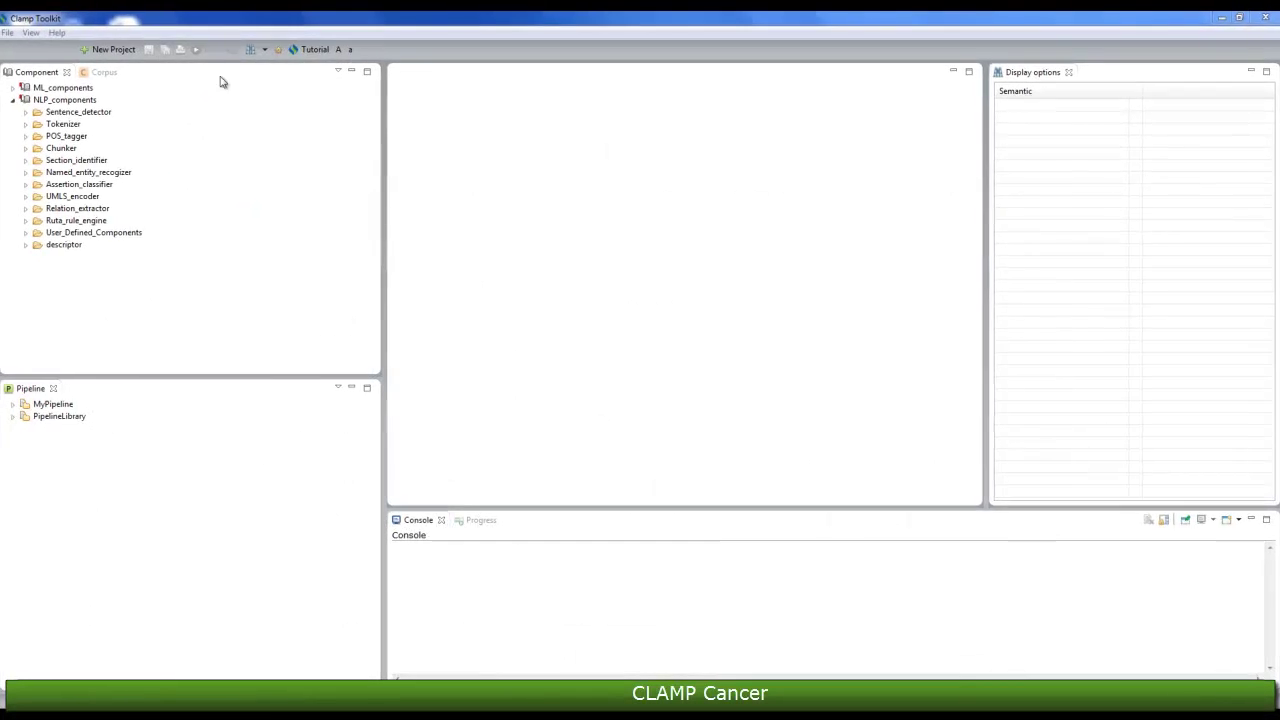
# Create a new project named CancerDemo with NLP Pipeline as its task type.
pyautogui.click(106, 50)
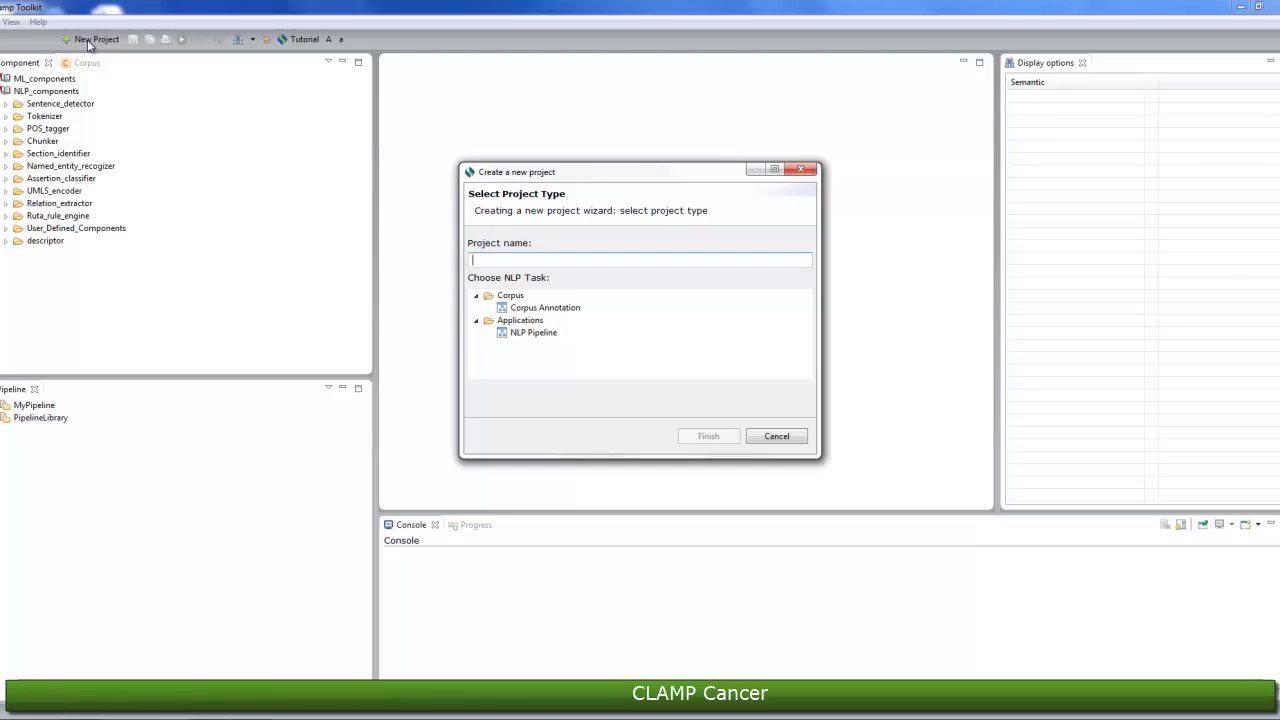
pyautogui.write('C')
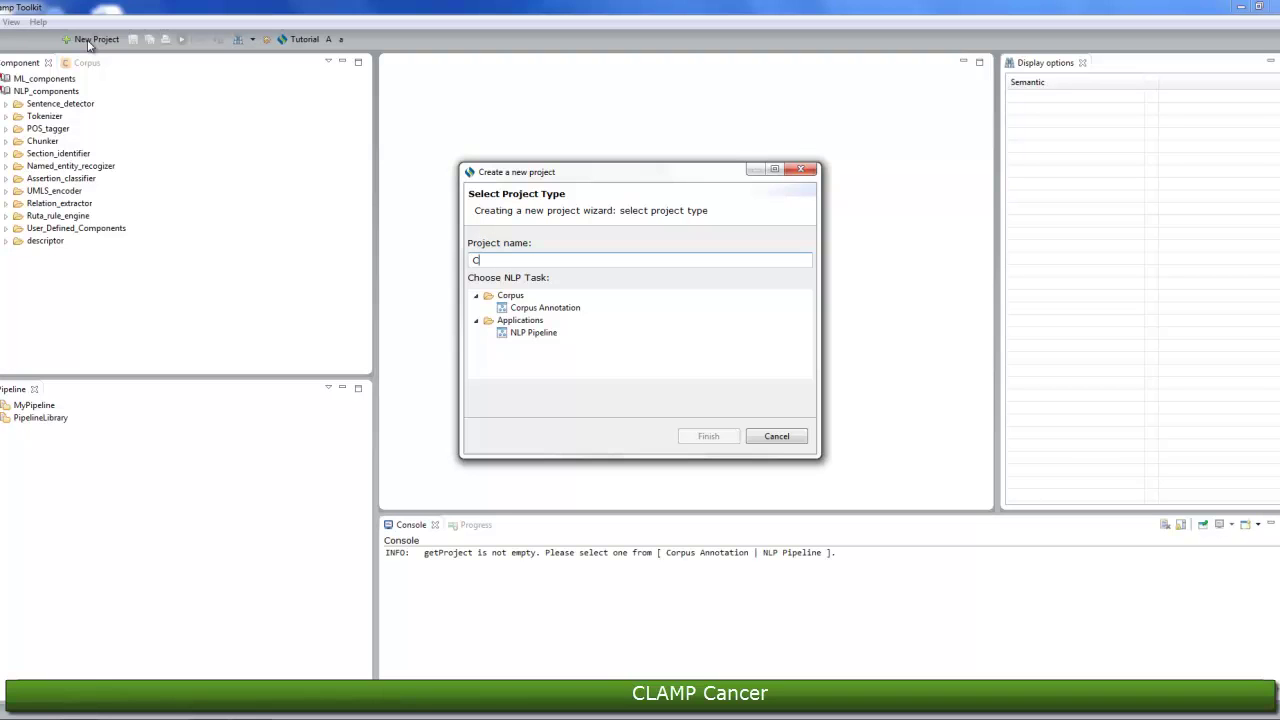
pyautogui.write('ancerDemo')
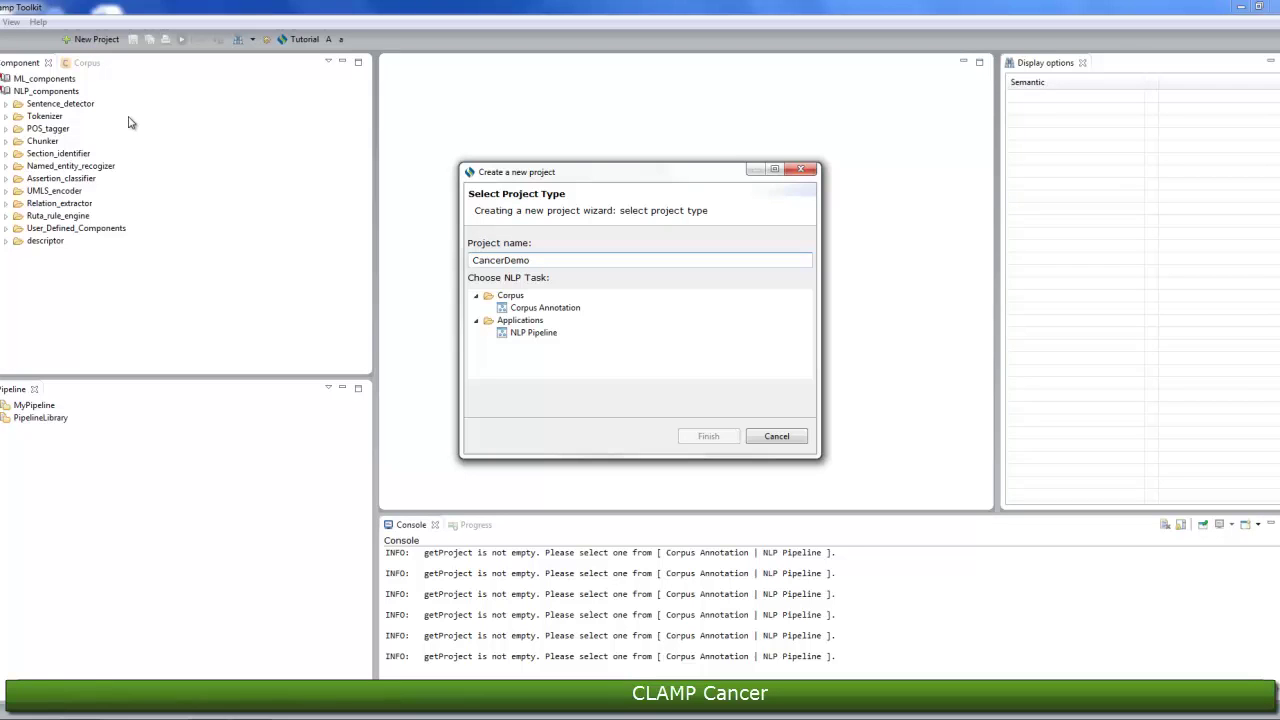
pyautogui.click(563, 336)
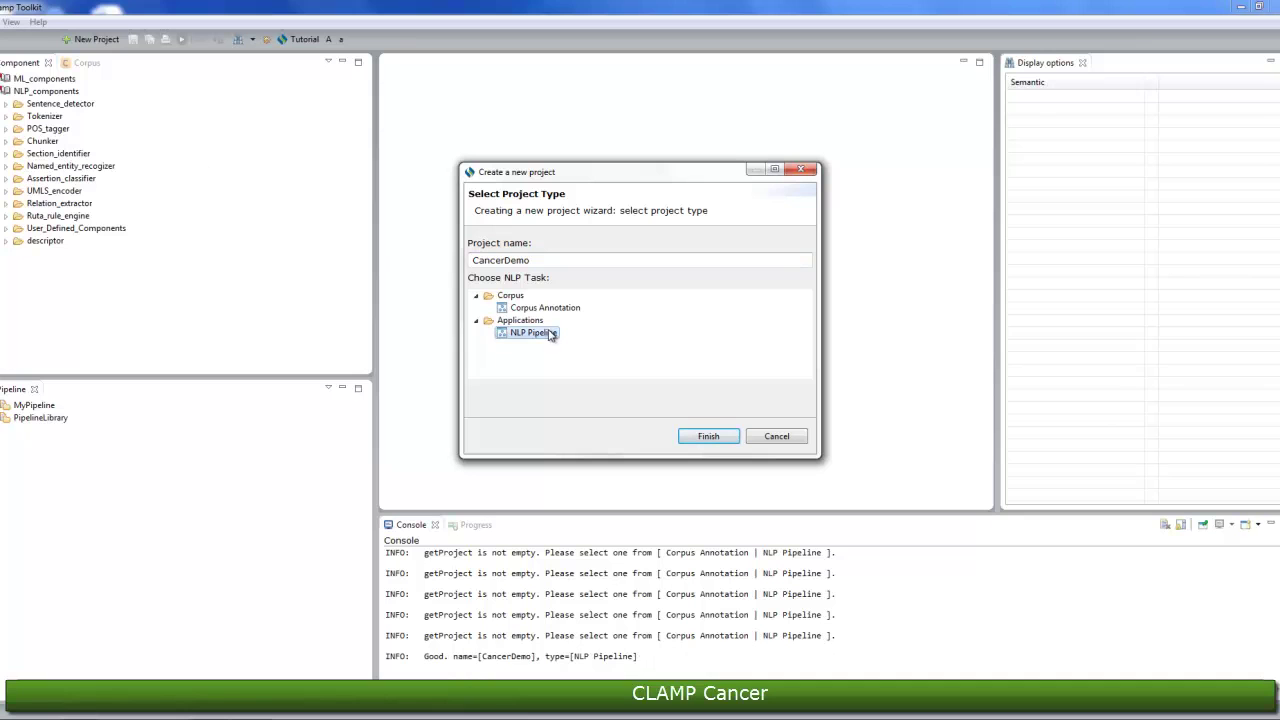
pyautogui.click(690, 438)
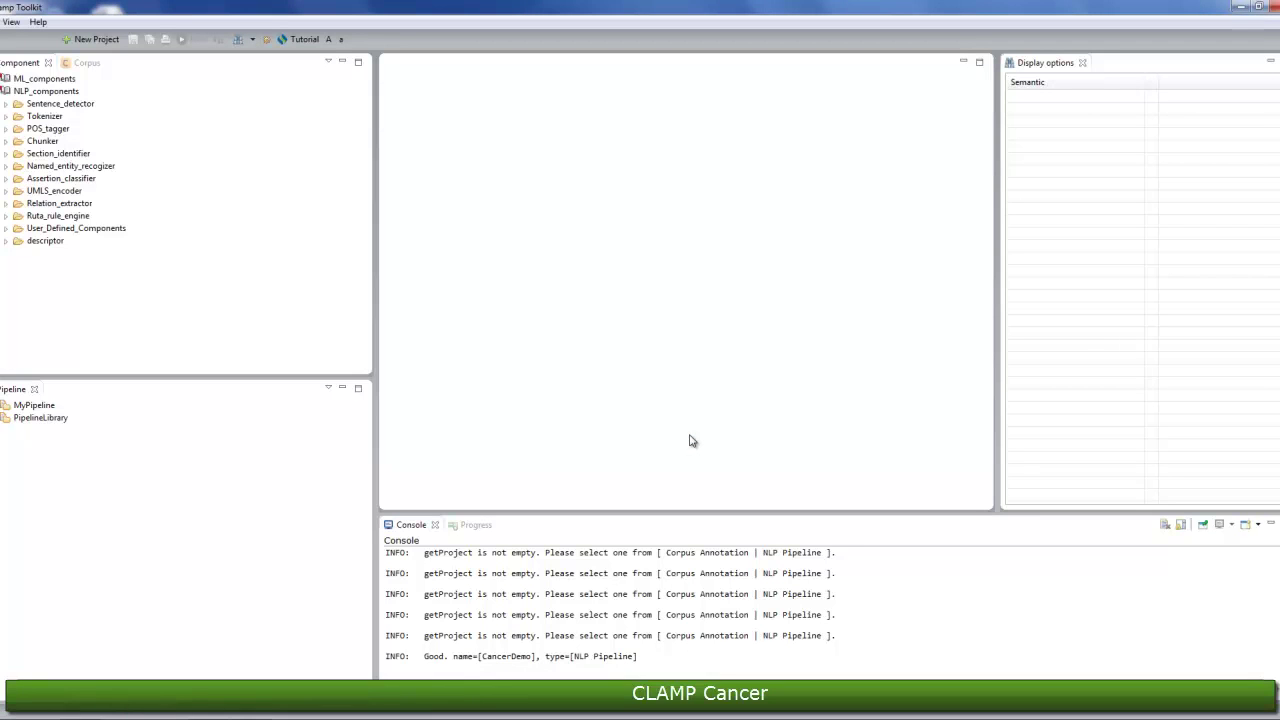
# Clear the console and open CancerDemo.pipeline from the CancerDemo project's Components folder.
pyautogui.click(1163, 525)
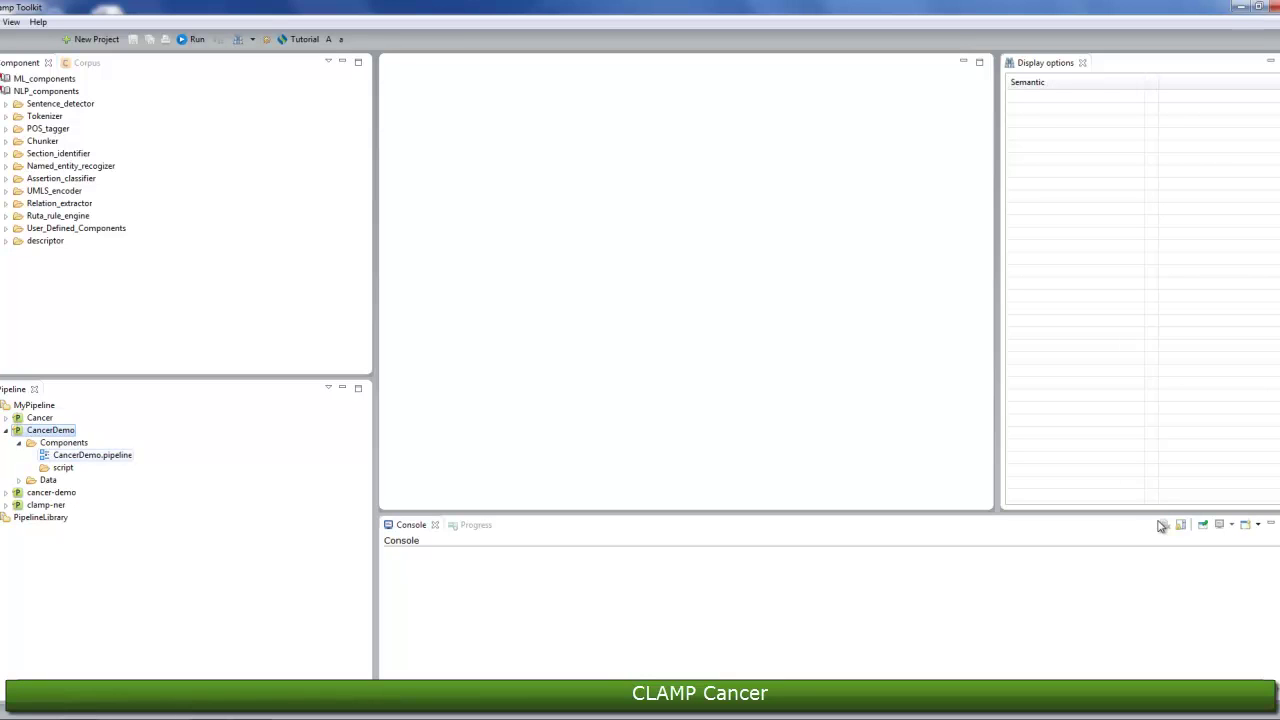
pyautogui.press('Down')
pyautogui.press('Return')
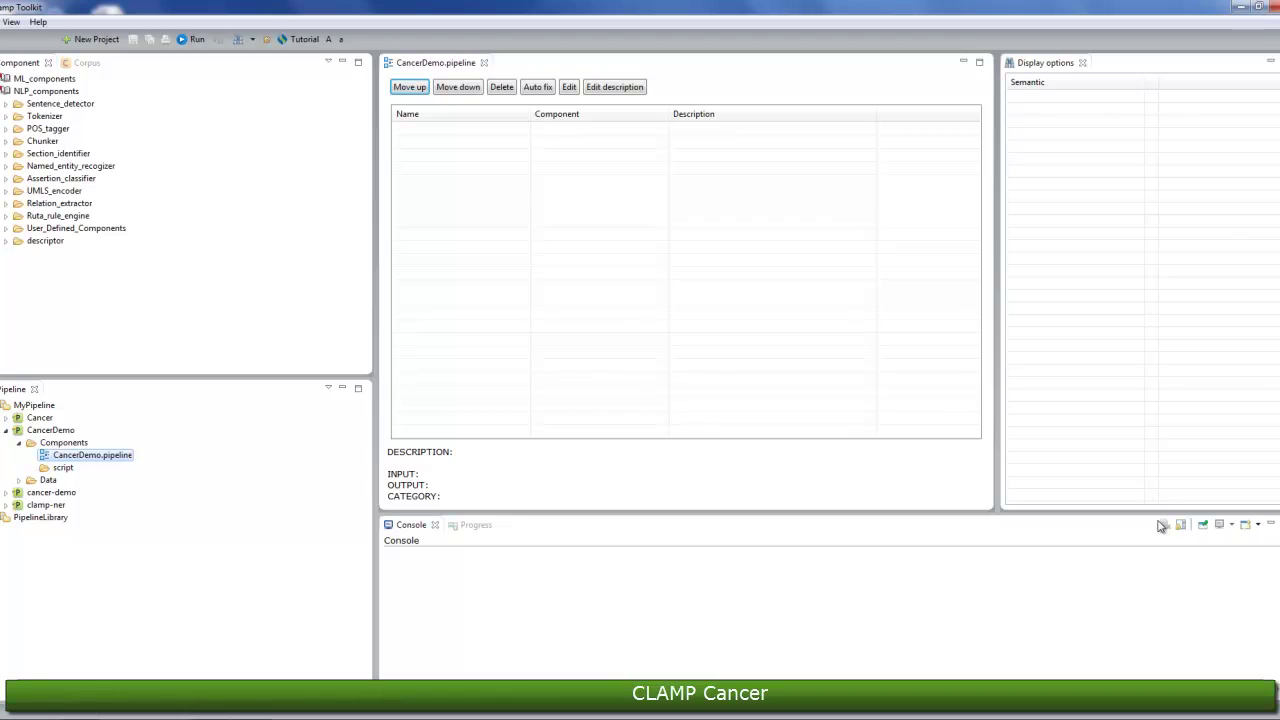
pyautogui.click(1160, 527)
# Expand the Named_entity_recogizer components and their Cancer_Pathology folder.
pyautogui.click(70, 166)
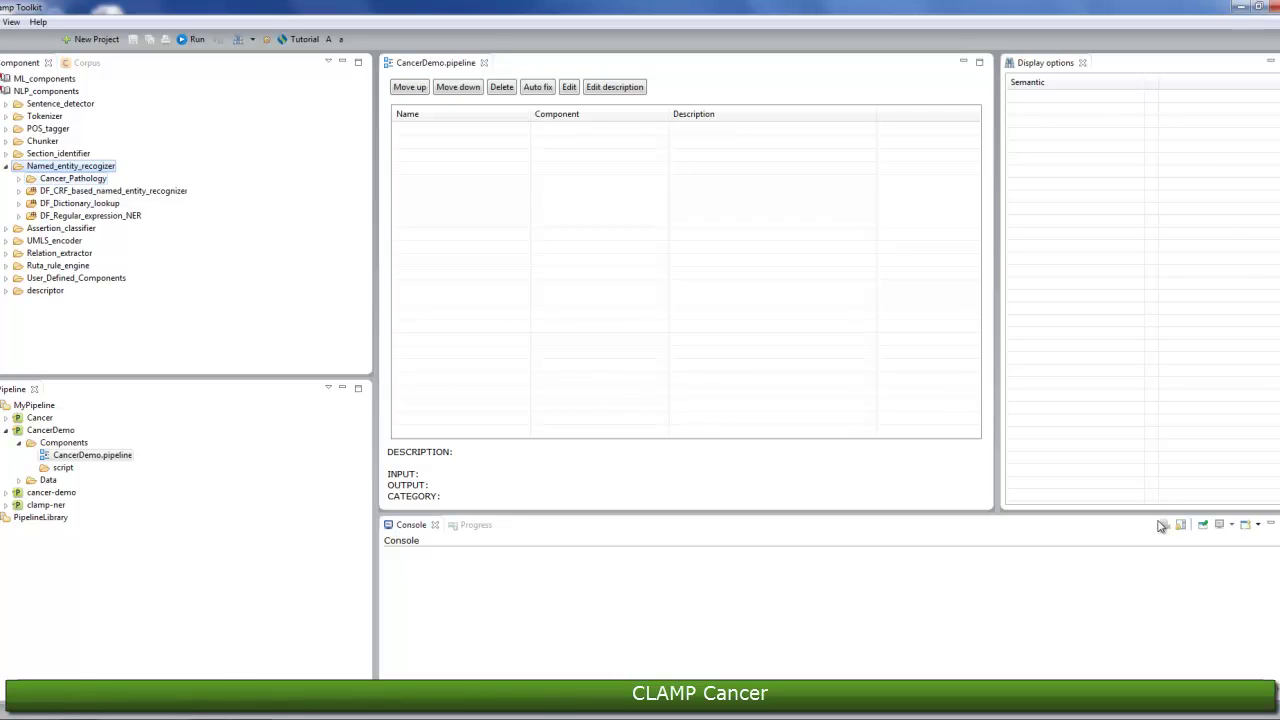
pyautogui.click(19, 178)
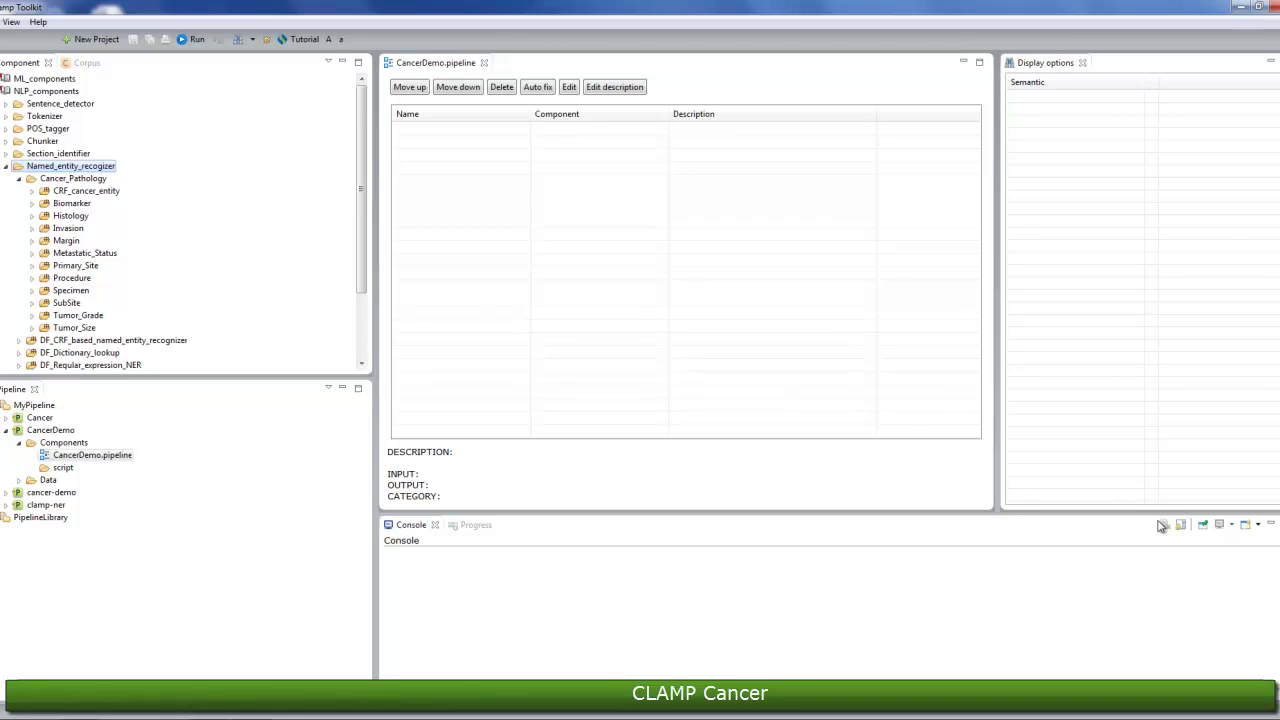
pyautogui.scroll(-1, 1160, 526)
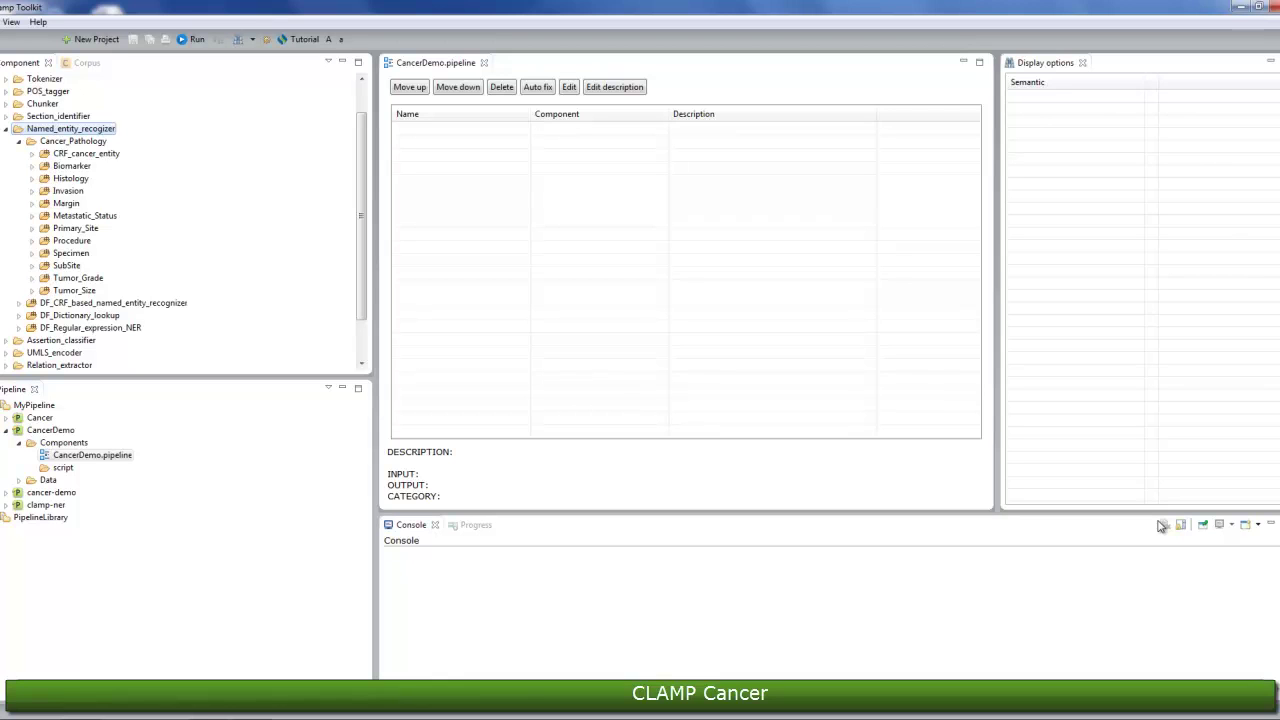
# Look through the Cancer_Pathology entity recognizers, including Primary_Site, Histology, Biomarker and Tumor_Grade.
pyautogui.press('Down')
pyautogui.press('Down')
pyautogui.press('Down')
pyautogui.press('Down')
pyautogui.press('Down')
pyautogui.press('Down')
pyautogui.press('Down')
pyautogui.press('Down')
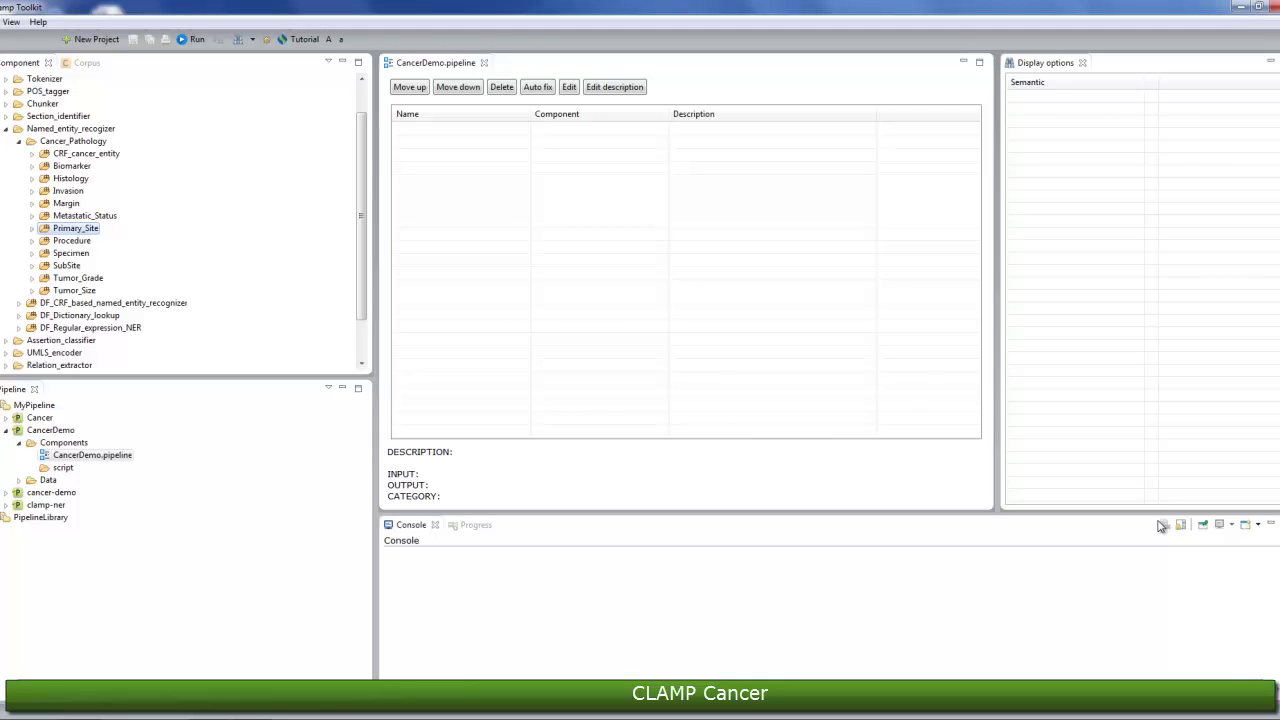
pyautogui.press('Up')
pyautogui.press('Up')
pyautogui.press('Up')
pyautogui.press('Up')
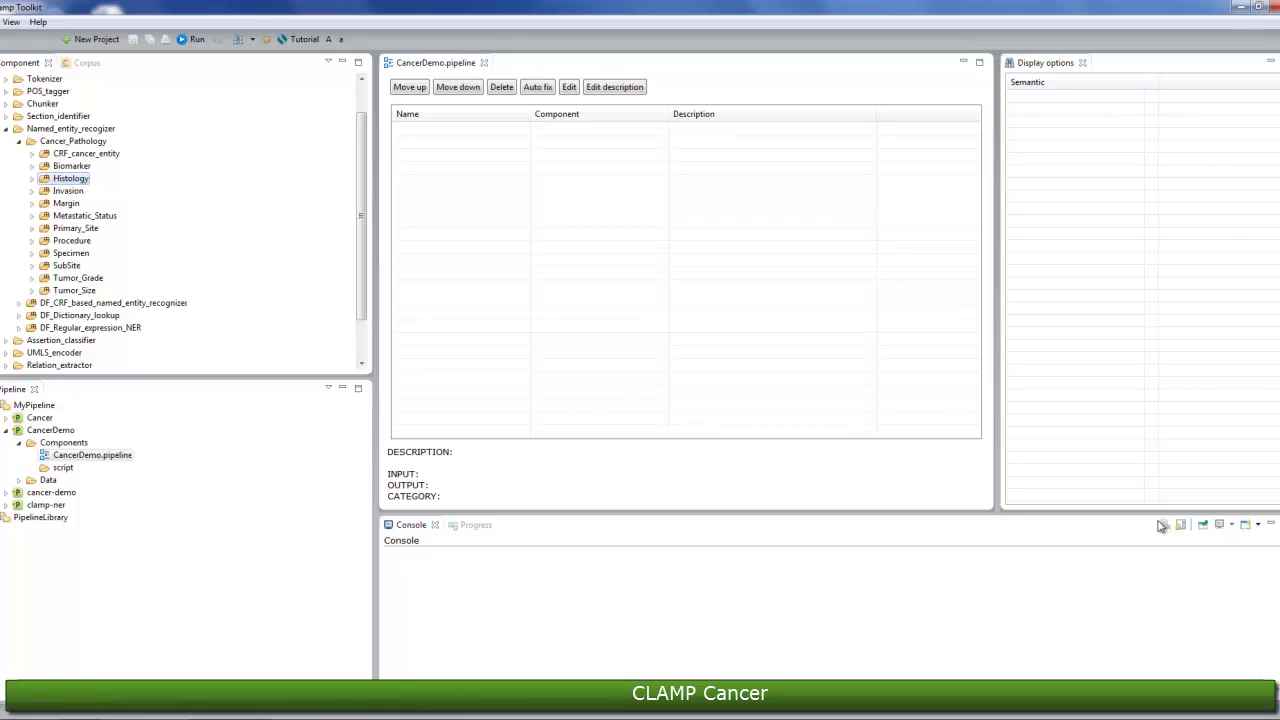
pyautogui.press('Up')
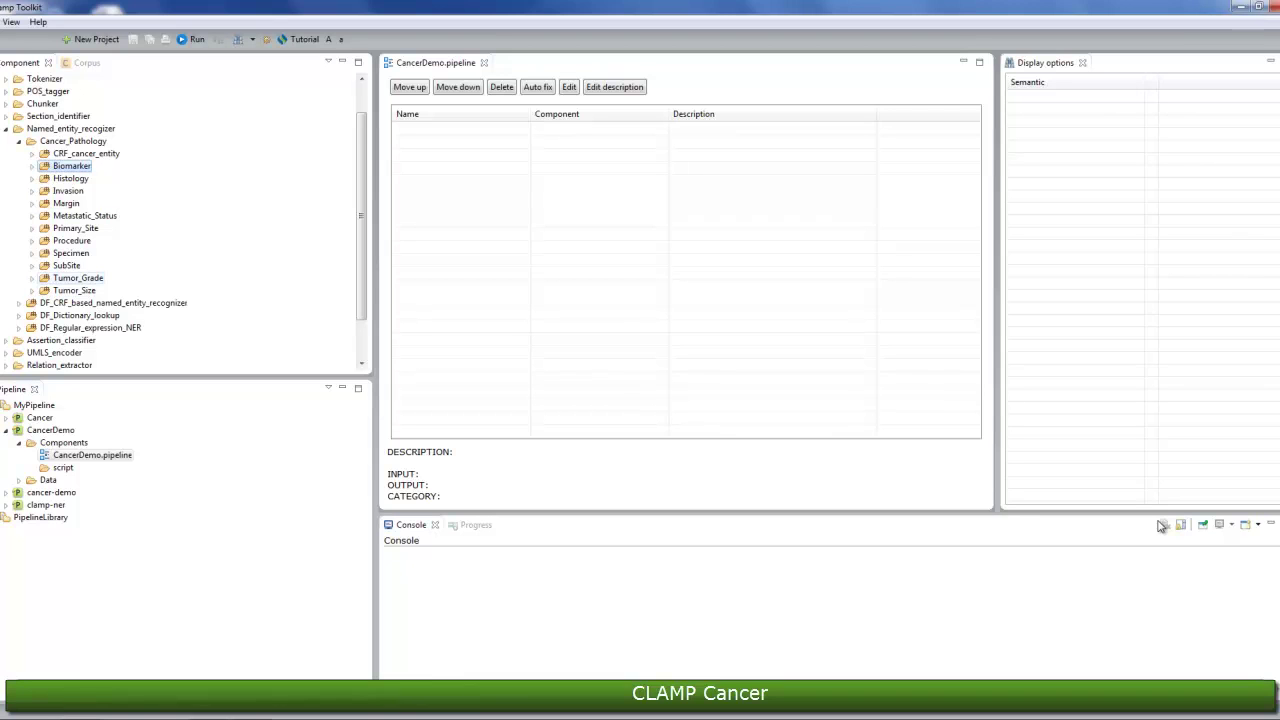
pyautogui.press('Down')
pyautogui.press('Down')
pyautogui.press('Down')
pyautogui.press('Down')
pyautogui.press('Down')
pyautogui.press('Down')
pyautogui.press('Down')
pyautogui.press('Down')
pyautogui.press('Down')
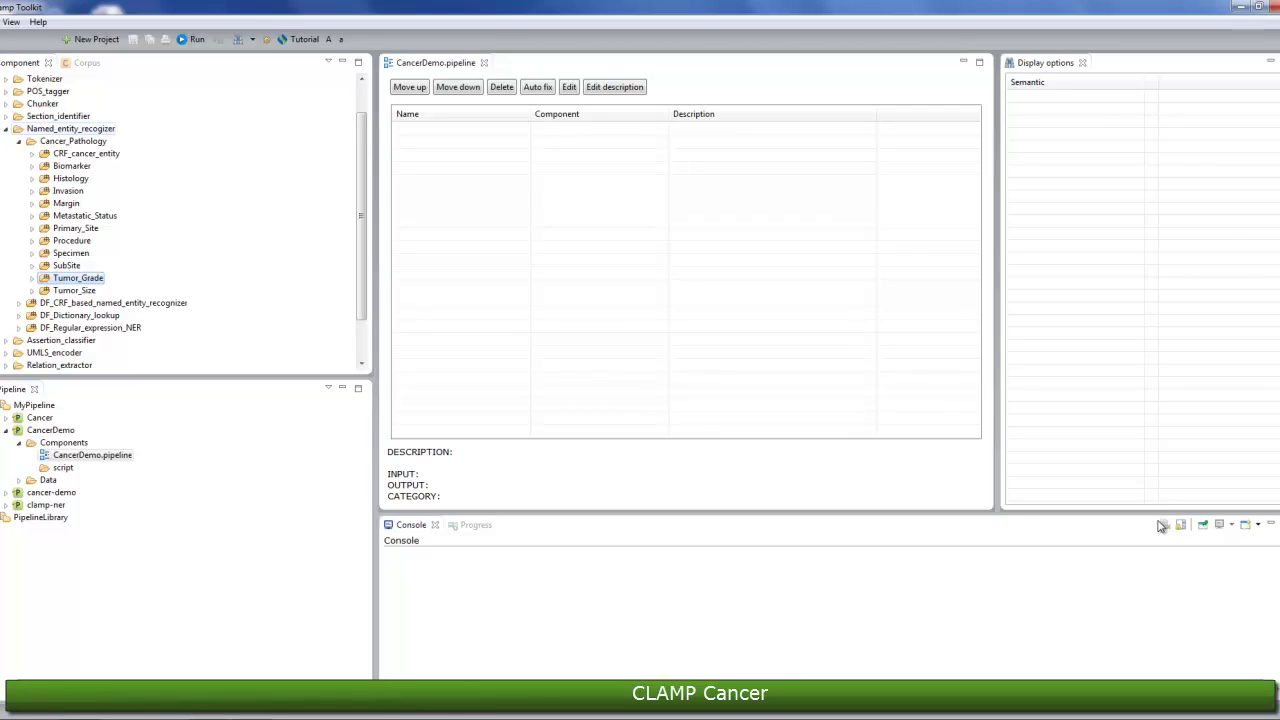
# Add the Primary_Site component to the CancerDemo pipeline, auto-fix its missing prerequisite components, and clear the console.
pyautogui.click(75, 228)
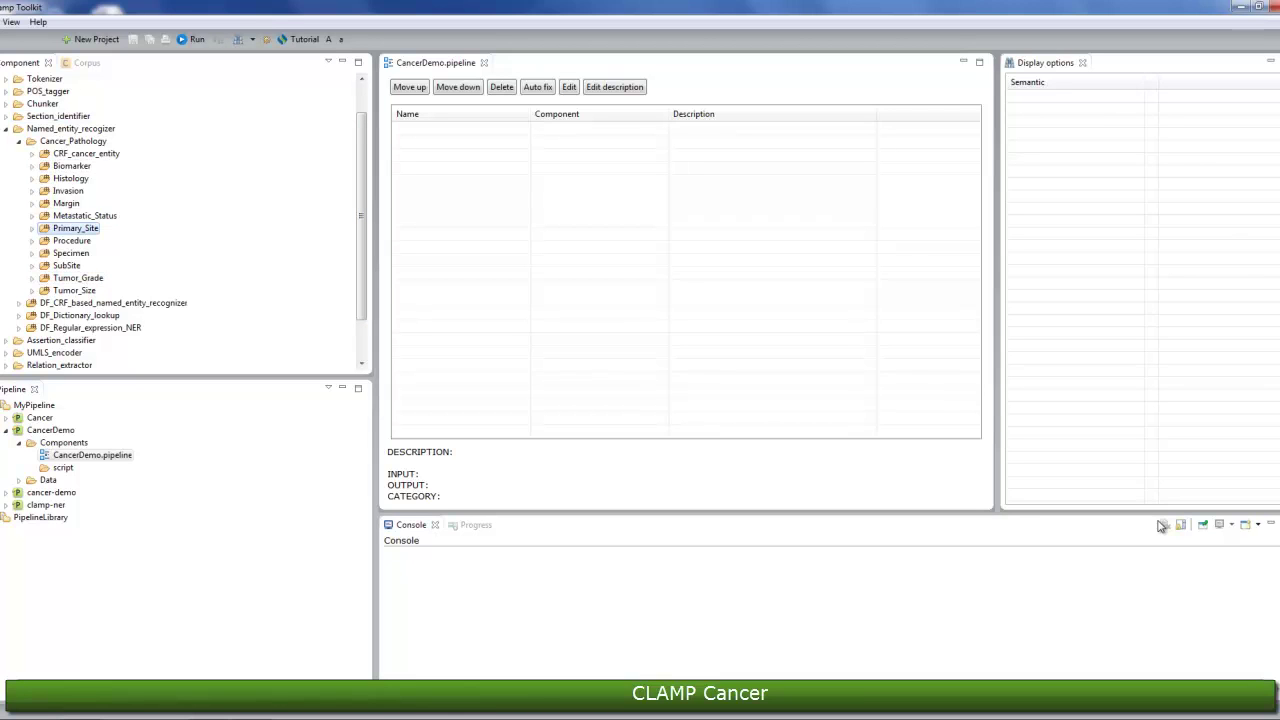
pyautogui.moveTo(75, 228); pyautogui.dragTo(444, 130)
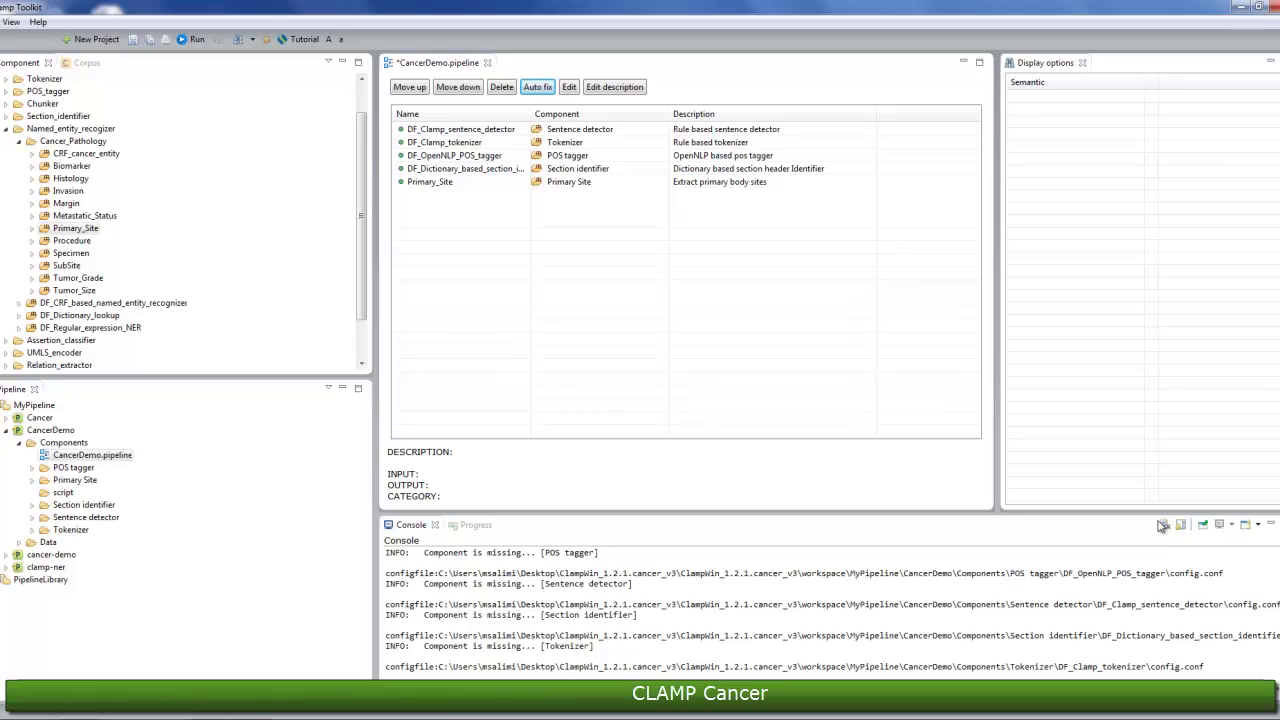
pyautogui.click(1162, 526)
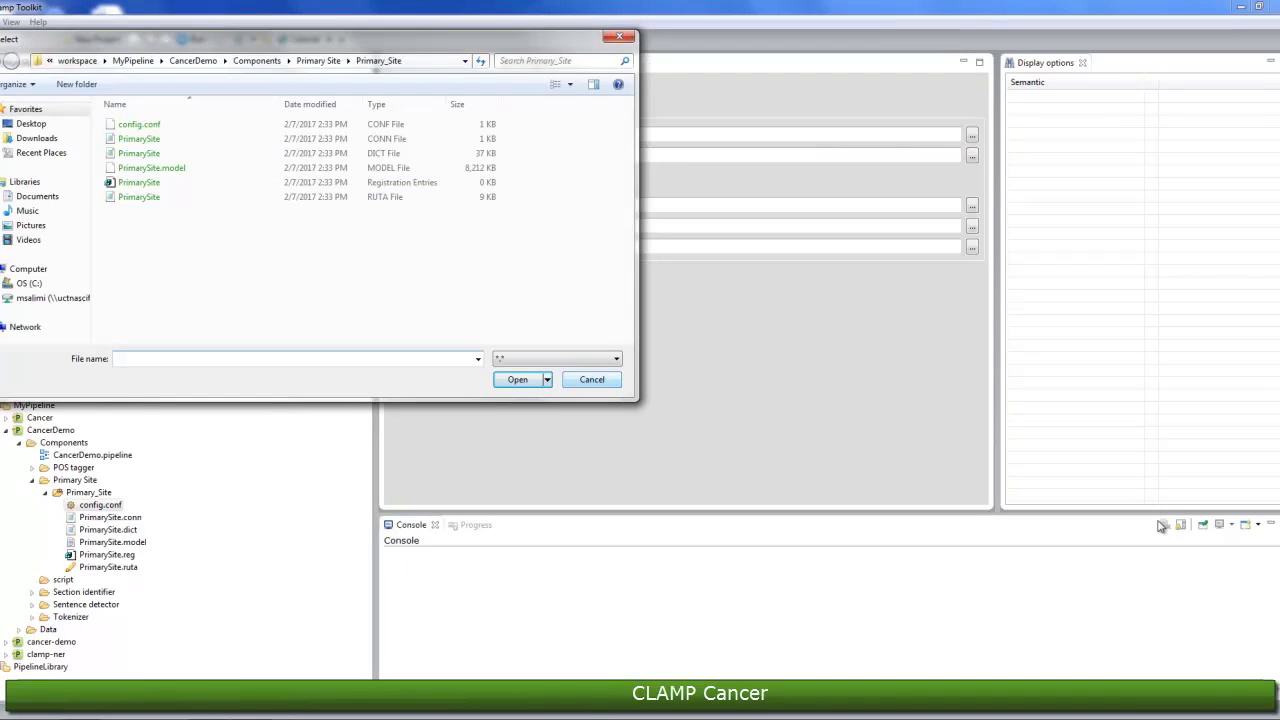
# Examine the PrimarySite dictionary and the file choices for the regular expressions in the Primary_Site configuration, keeping the assigned files.
pyautogui.press('Escape')
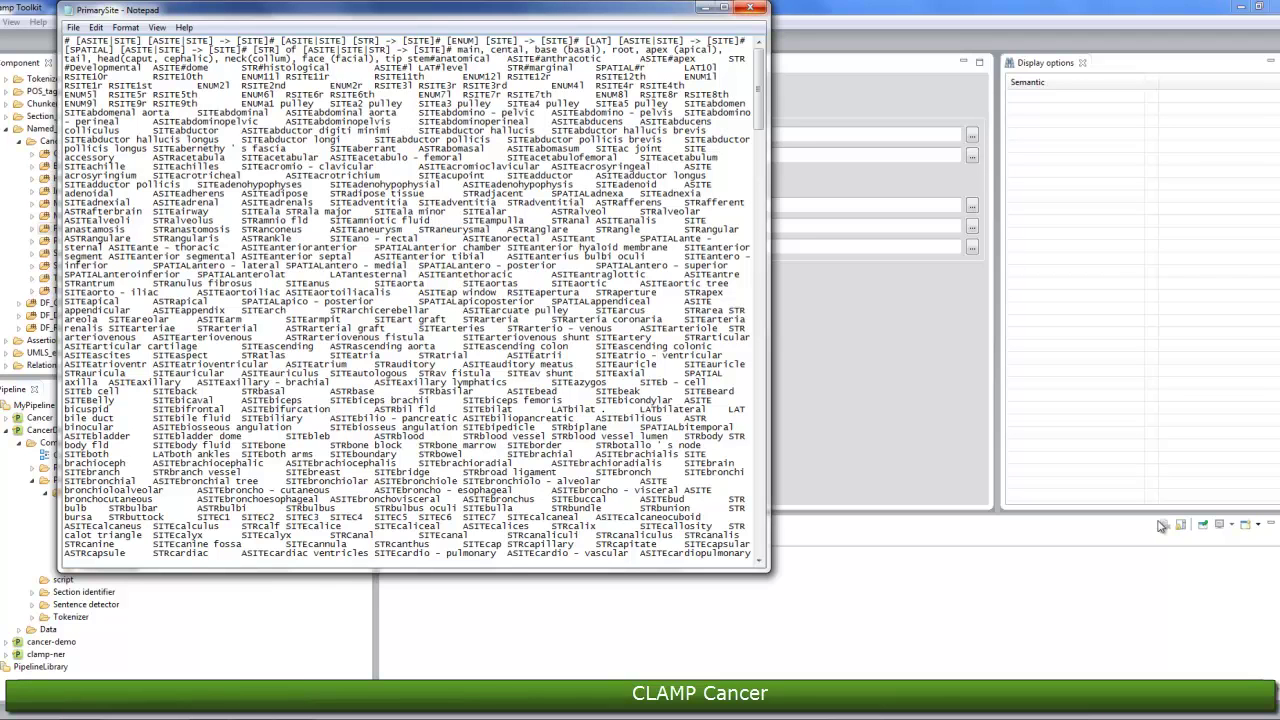
pyautogui.hotkey('alt', 'F4')
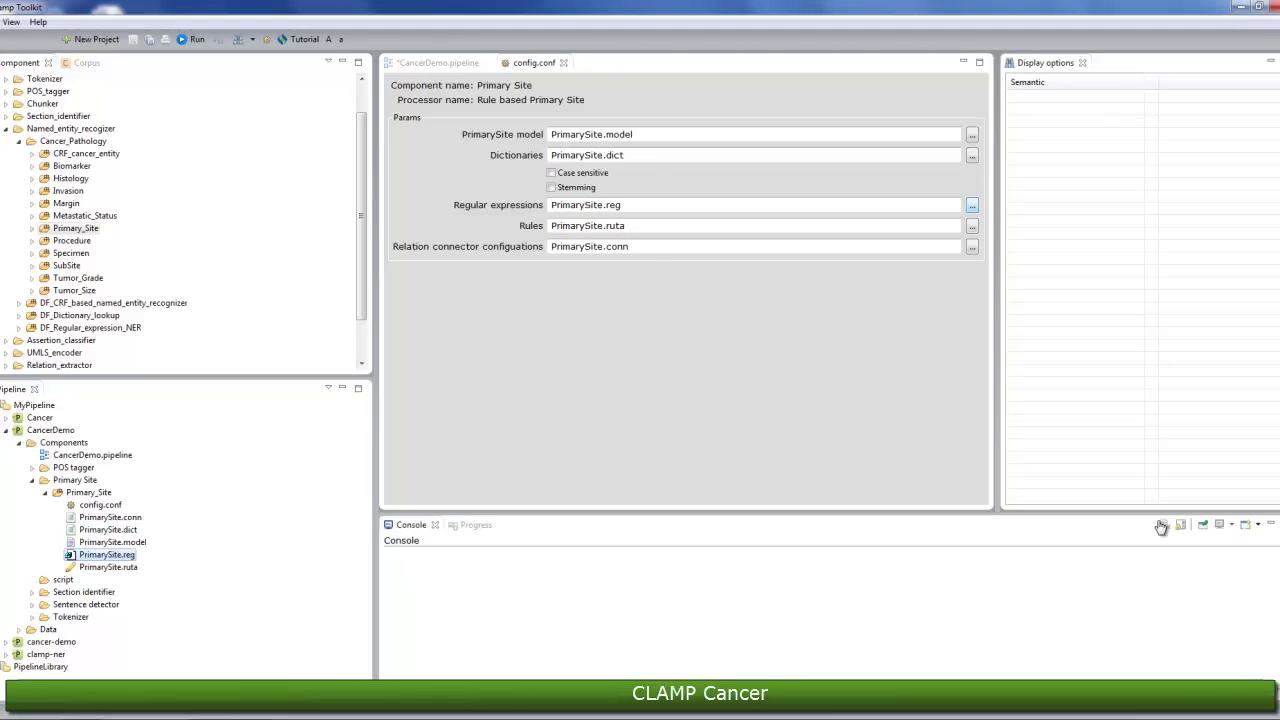
pyautogui.press('Return')
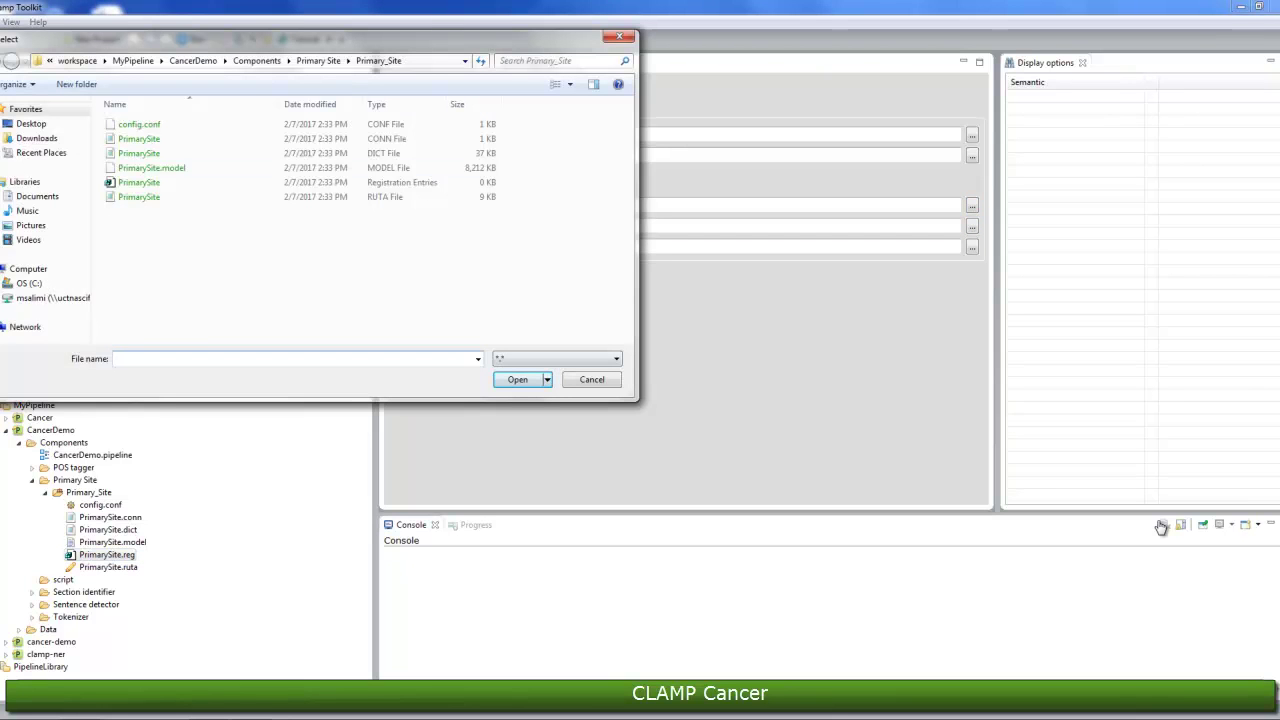
pyautogui.press('Escape')
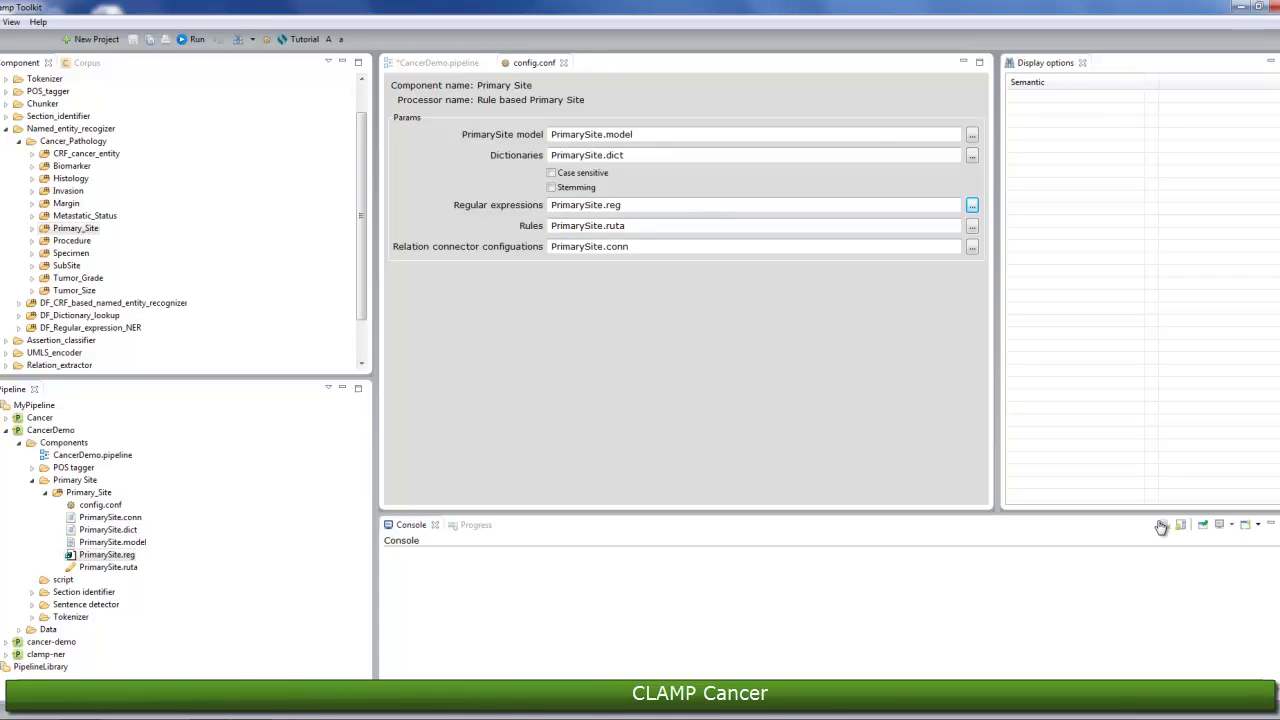
# View the PrimarySite.ruta rules and the option to replace the rules file, then close both without changes.
pyautogui.press('Down')
pyautogui.press('Return')
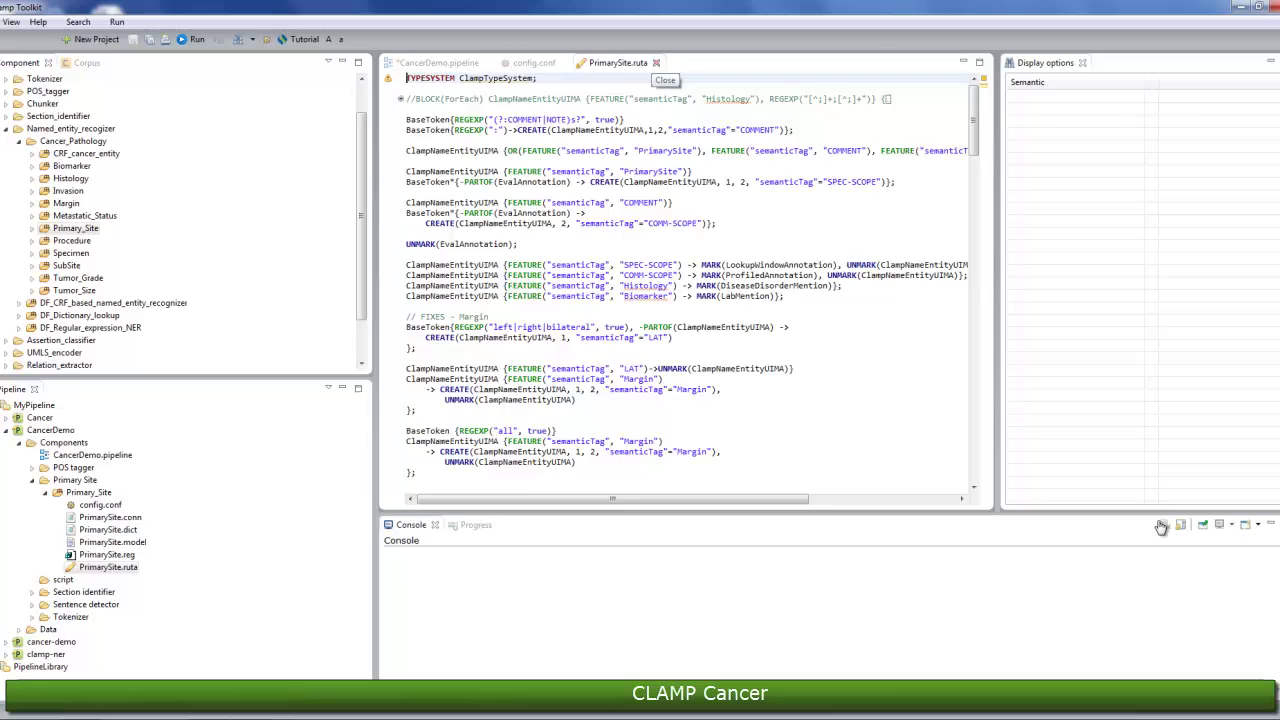
pyautogui.click(656, 62)
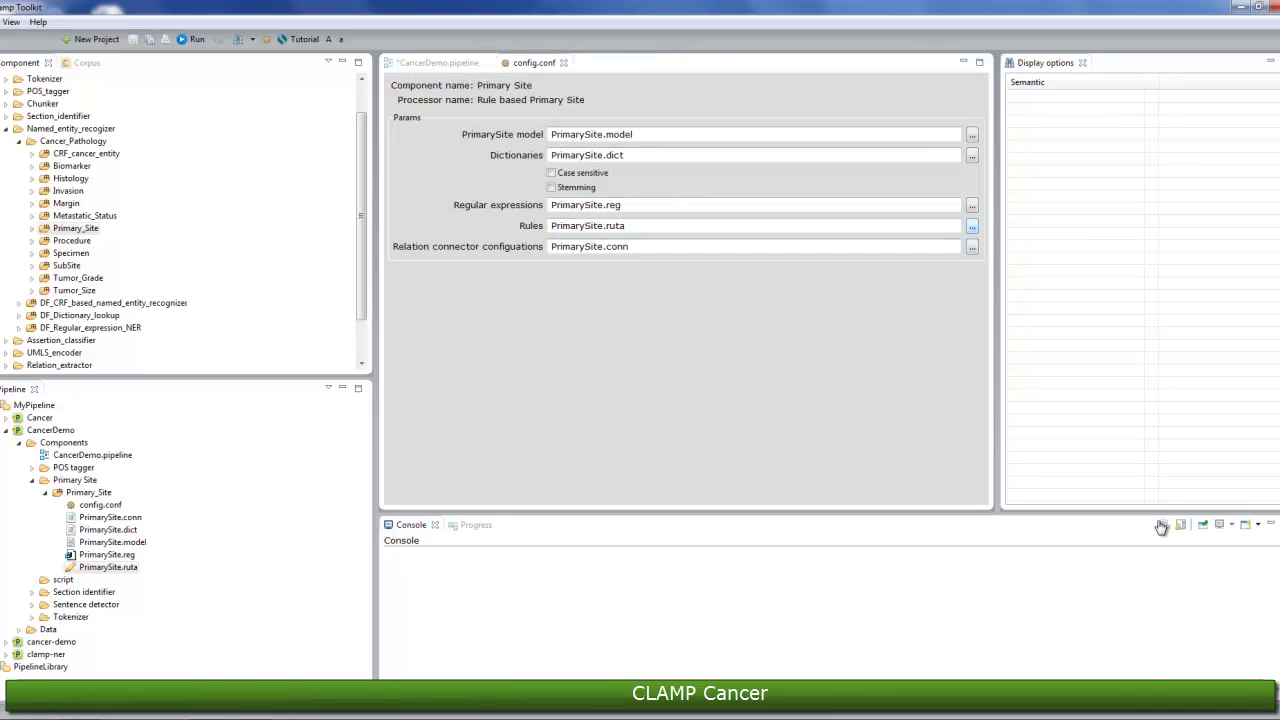
pyautogui.click(972, 226)
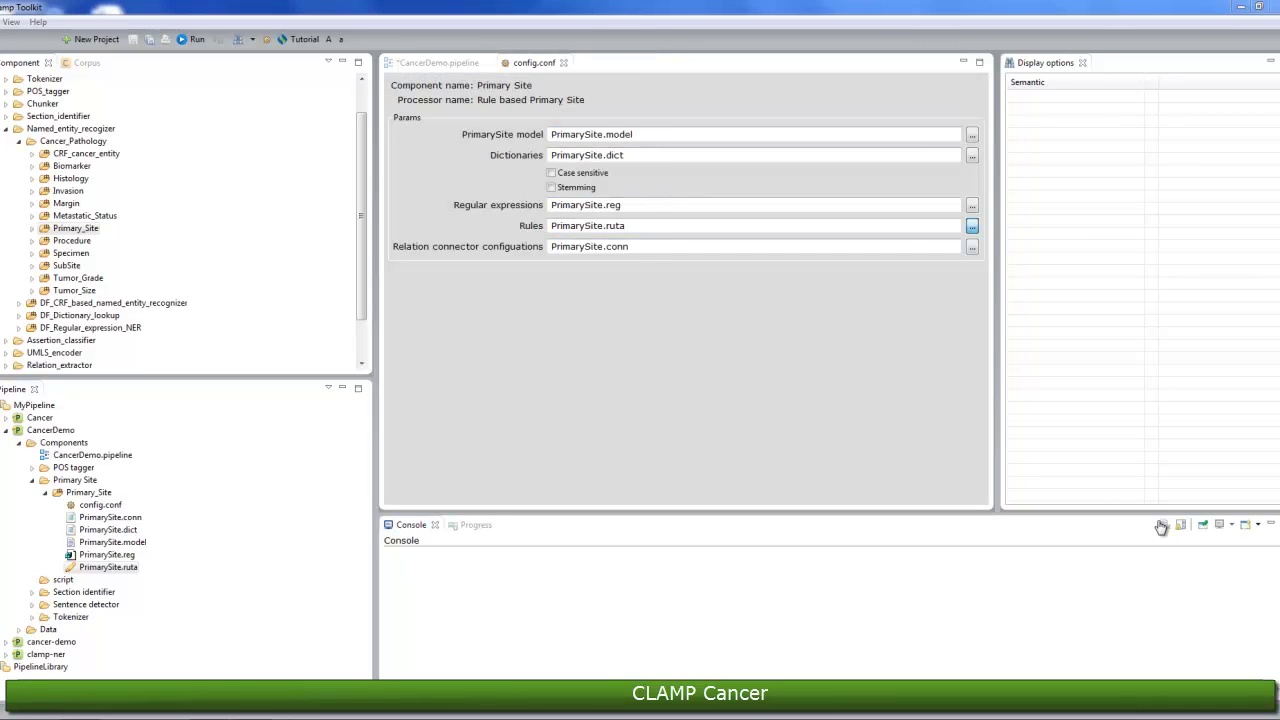
pyautogui.press('Escape')
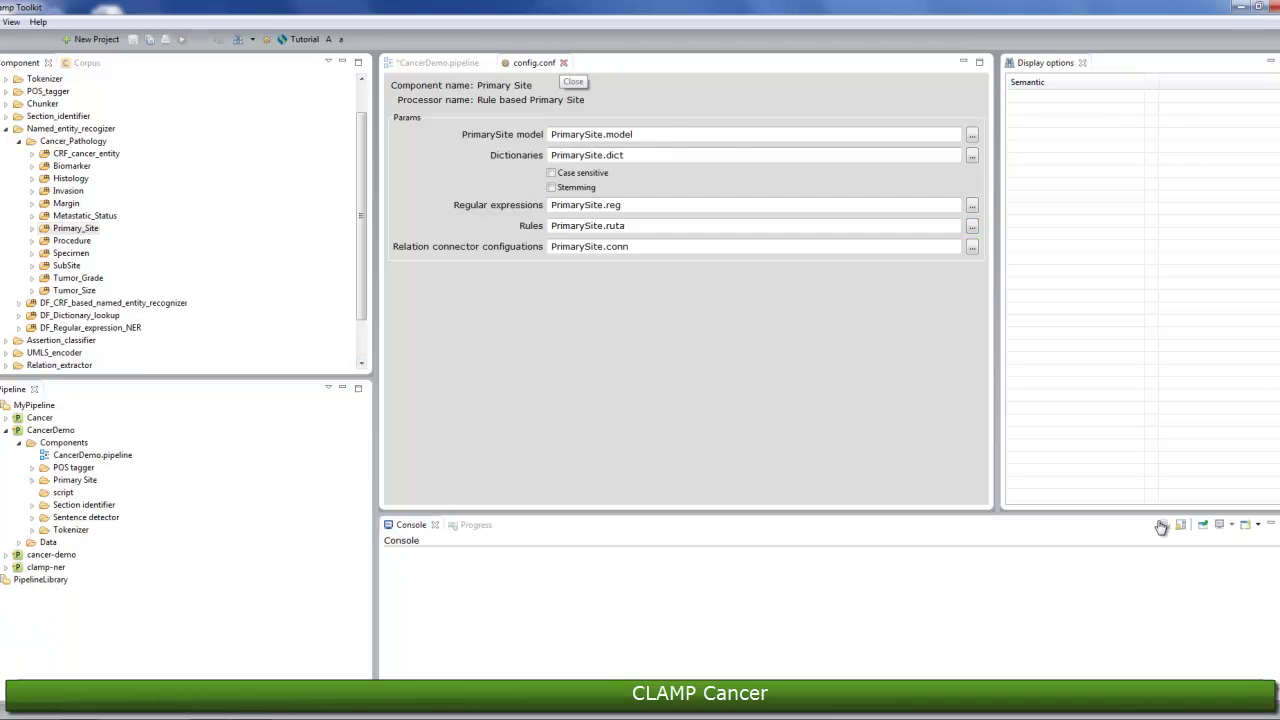
# Close the Primary_Site configuration and add the Histology, Biomarker and Tumor_Grade components to the CancerDemo pipeline.
pyautogui.hotkey('ctrl', 'w')
pyautogui.press('Up')
pyautogui.press('Up')
pyautogui.press('Up')
pyautogui.press('Up')
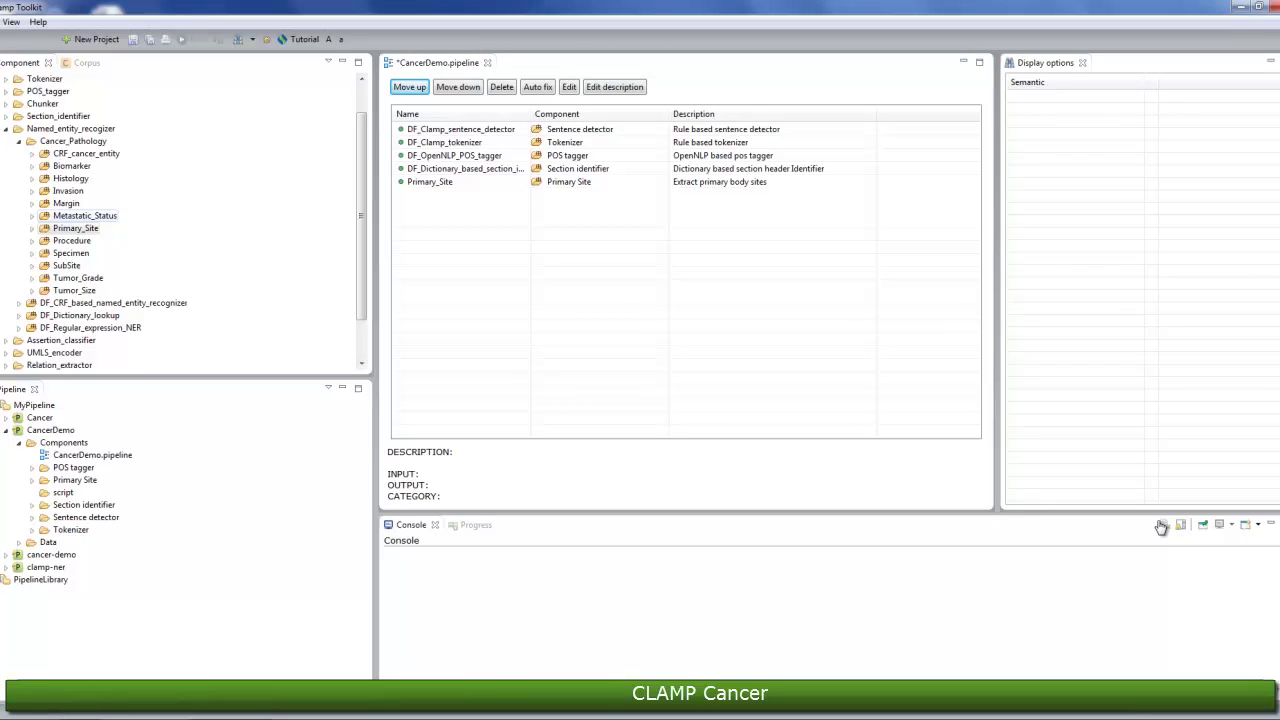
pyautogui.moveTo(70, 178); pyautogui.dragTo(425, 195)
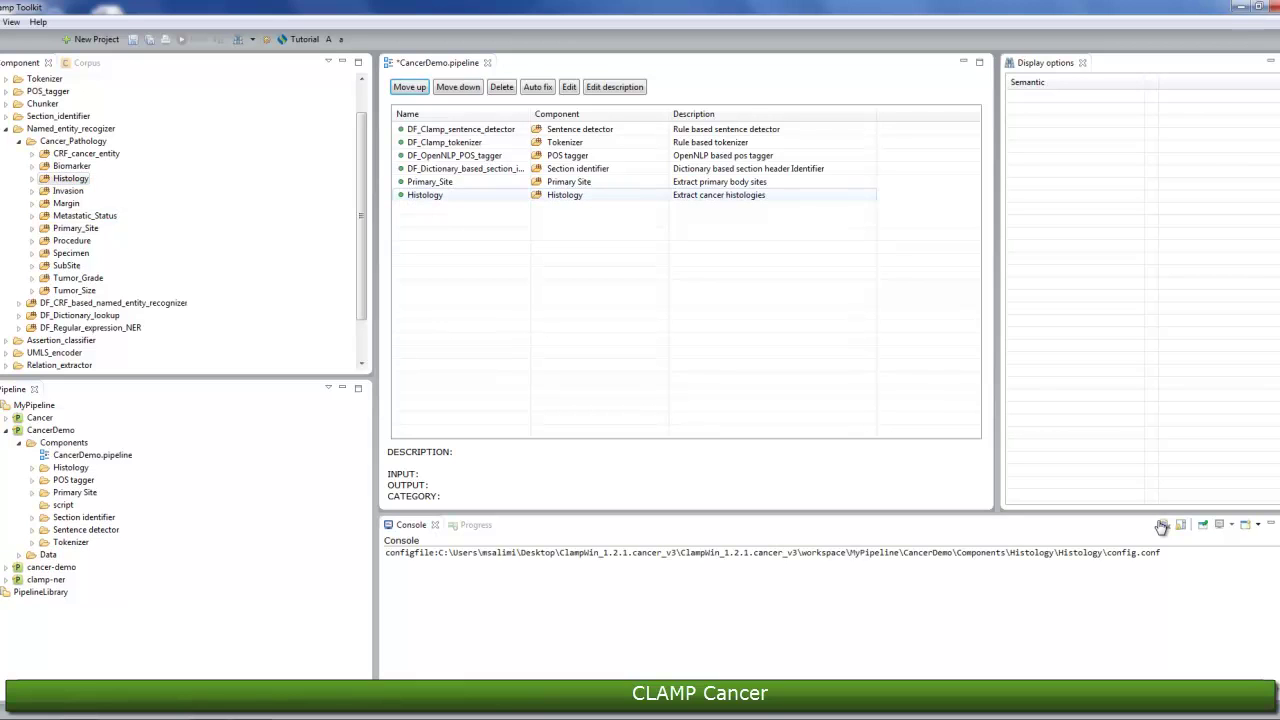
pyautogui.moveTo(70, 166); pyautogui.dragTo(405, 209)
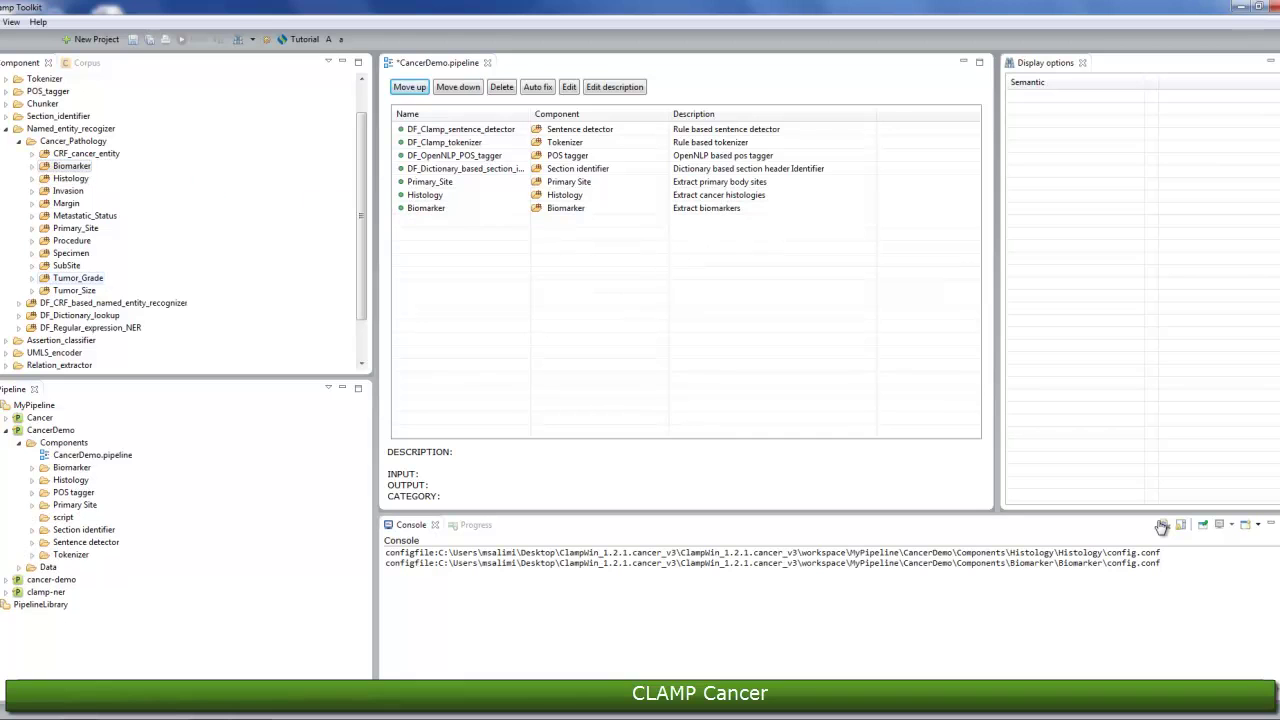
pyautogui.moveTo(78, 278); pyautogui.dragTo(414, 221)
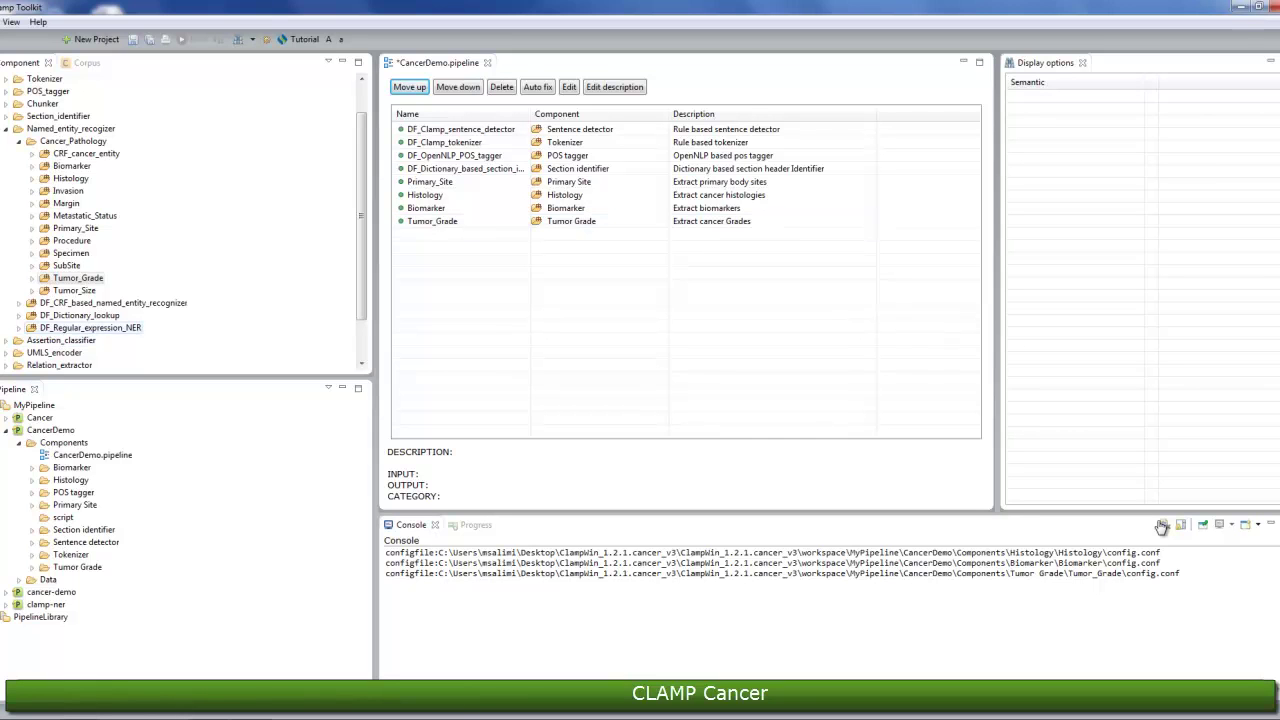
# Add Rule_based_cancer_relation_connector from the Relation_extractor's Cancer_Pathology folder to the pipeline and save it.
pyautogui.click(59, 365)
pyautogui.scroll(-2, 180, 220)
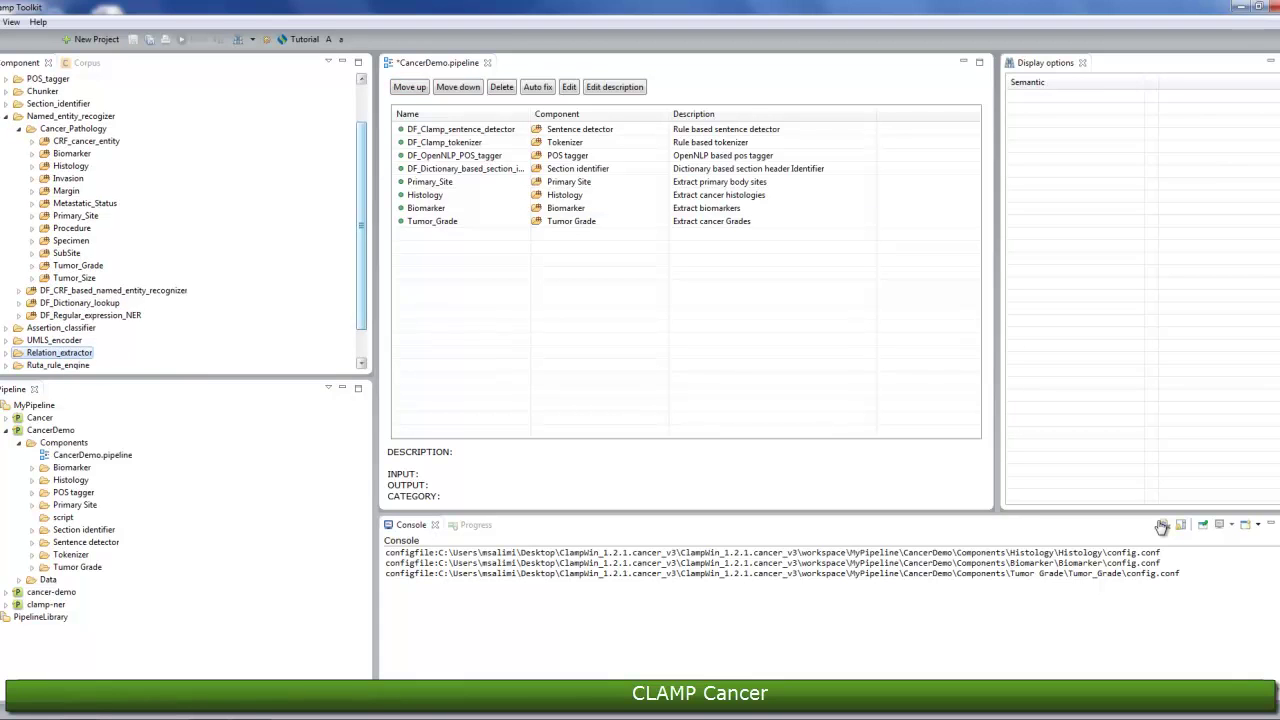
pyautogui.press('Right')
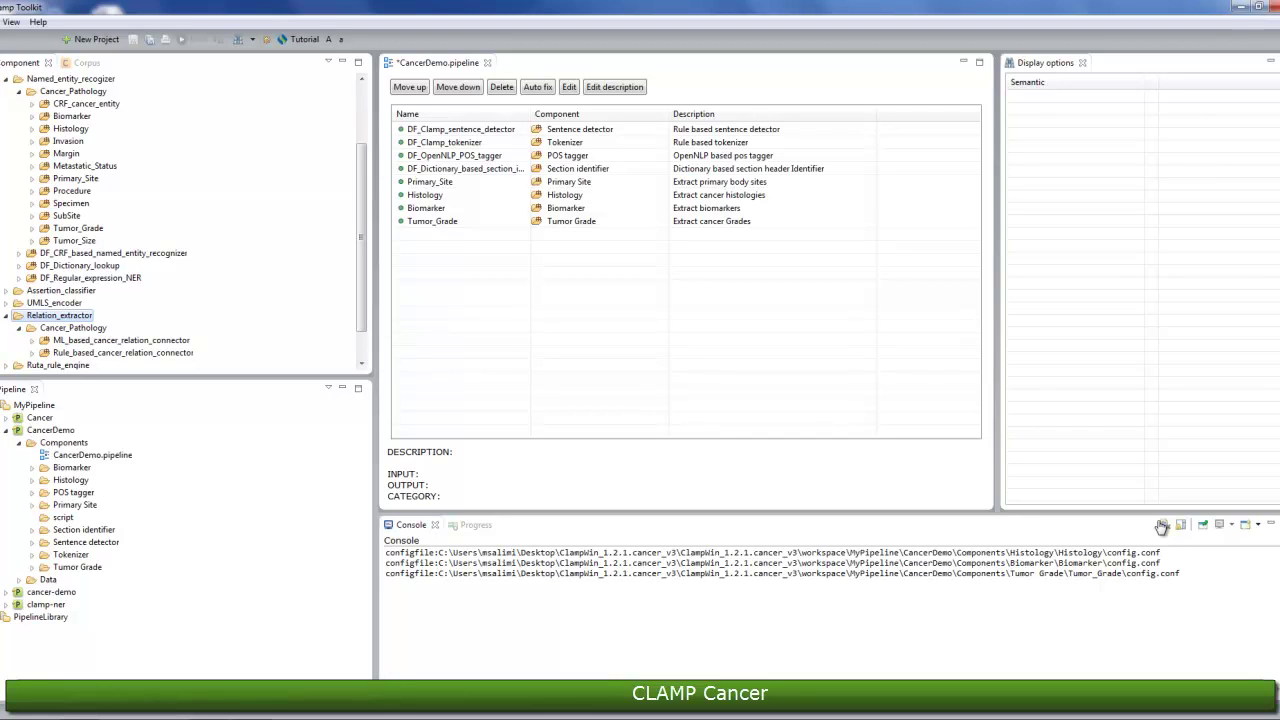
pyautogui.moveTo(120, 352); pyautogui.dragTo(464, 232)
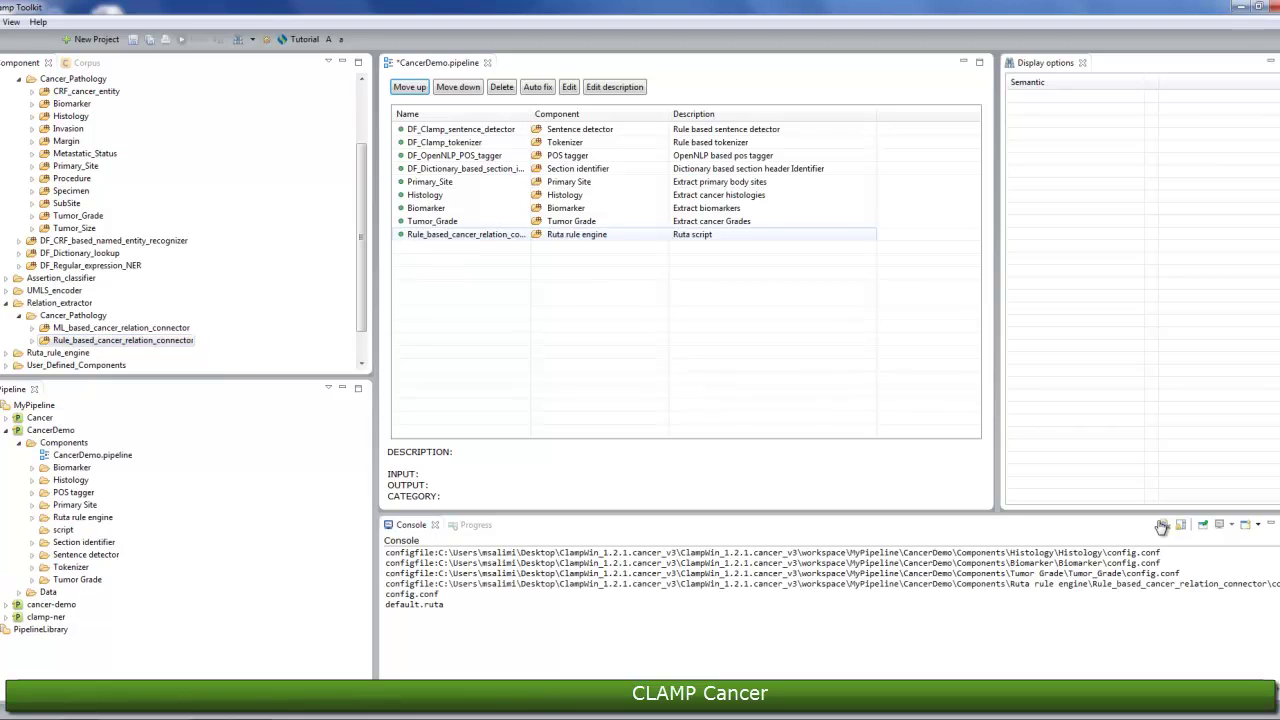
pyautogui.hotkey('ctrl', 's')
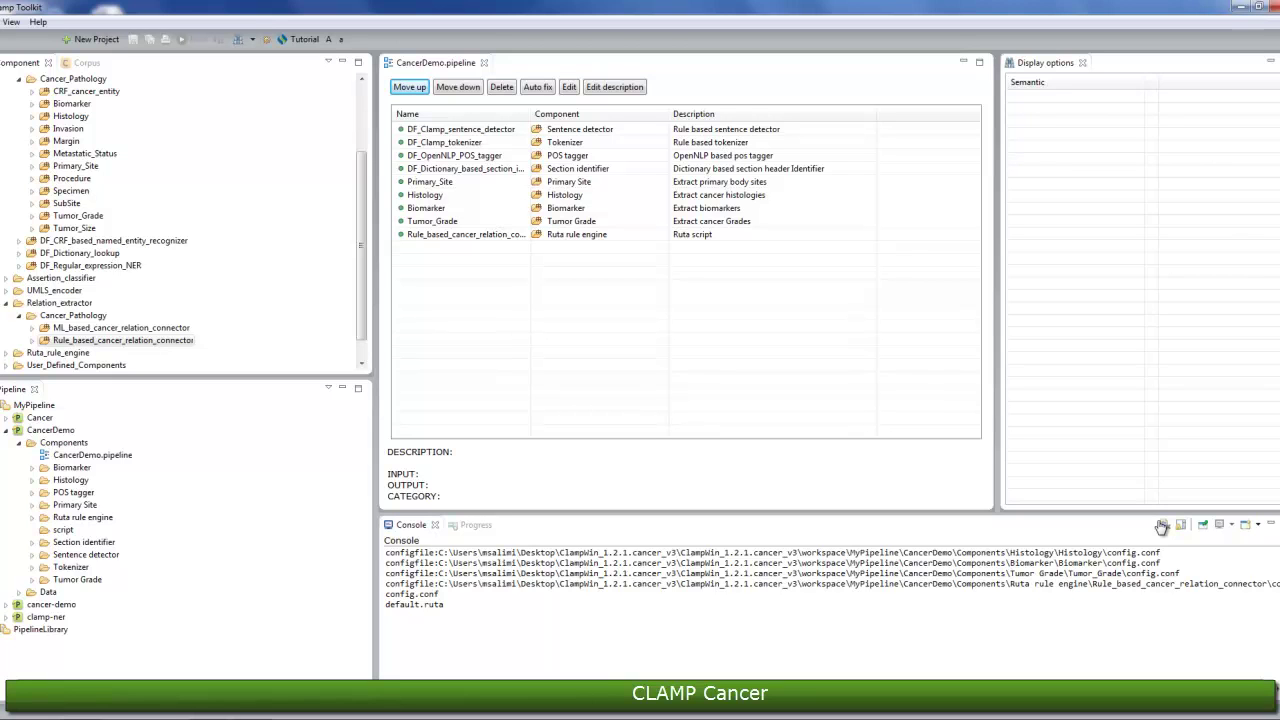
# Clear the console and start an import into the Input folder under CancerDemo's Data.
pyautogui.click(1161, 527)
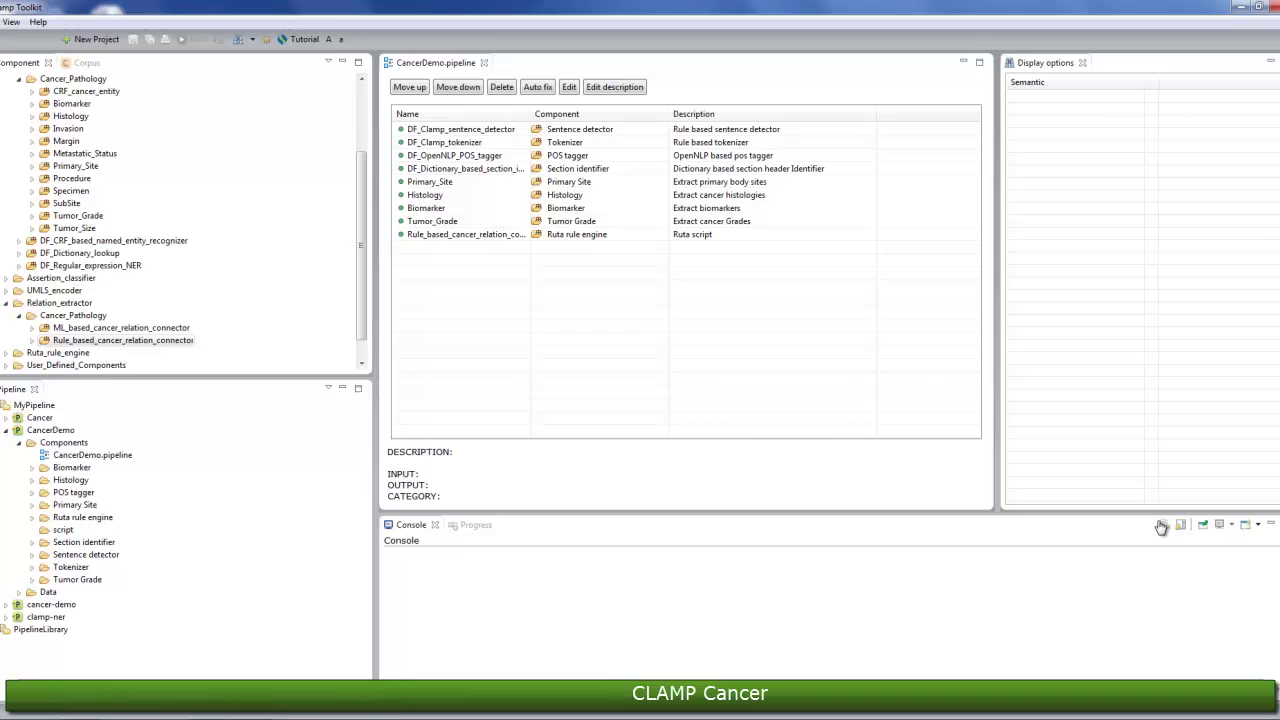
pyautogui.press('Up')
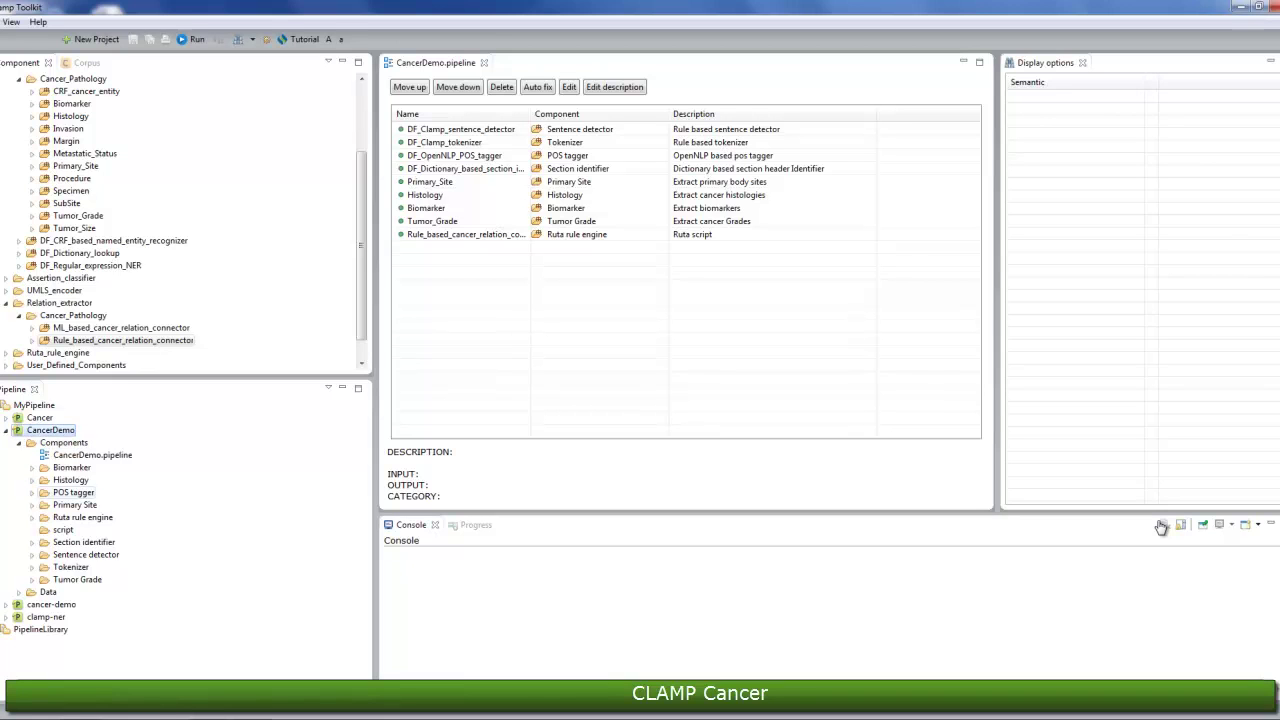
pyautogui.click(18, 592)
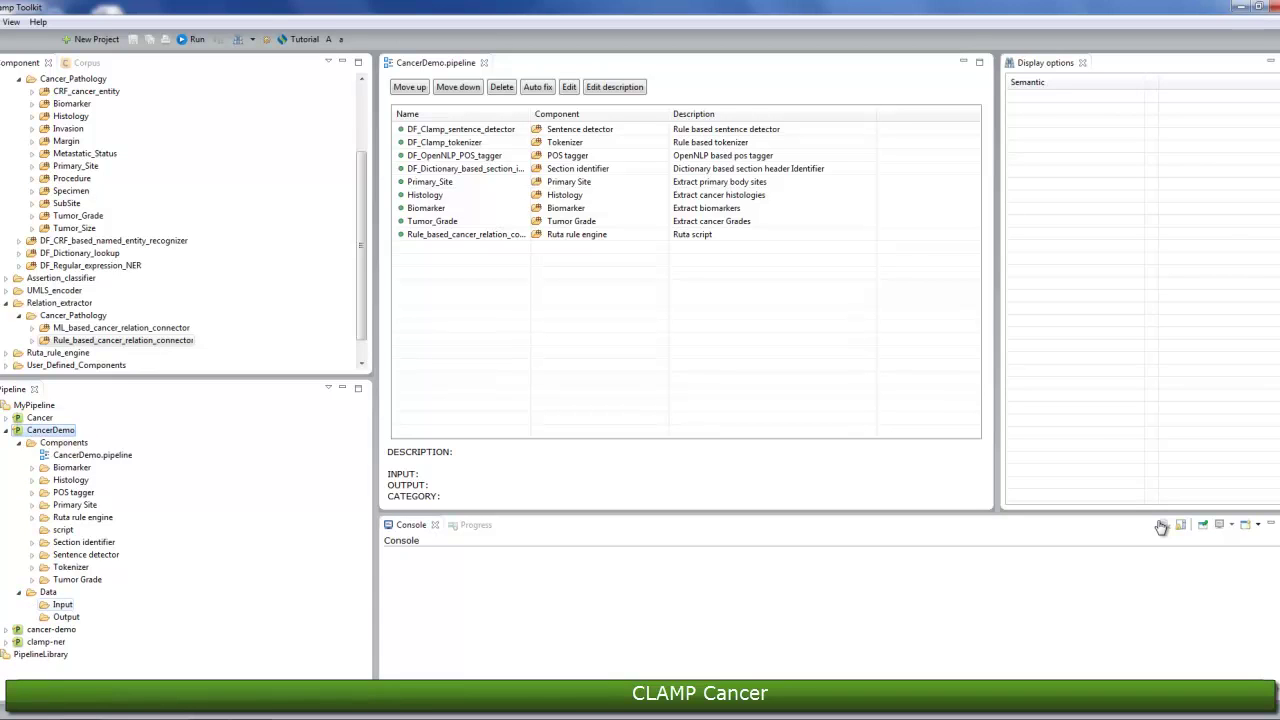
pyautogui.click(62, 605)
pyautogui.rightClick(55, 604)
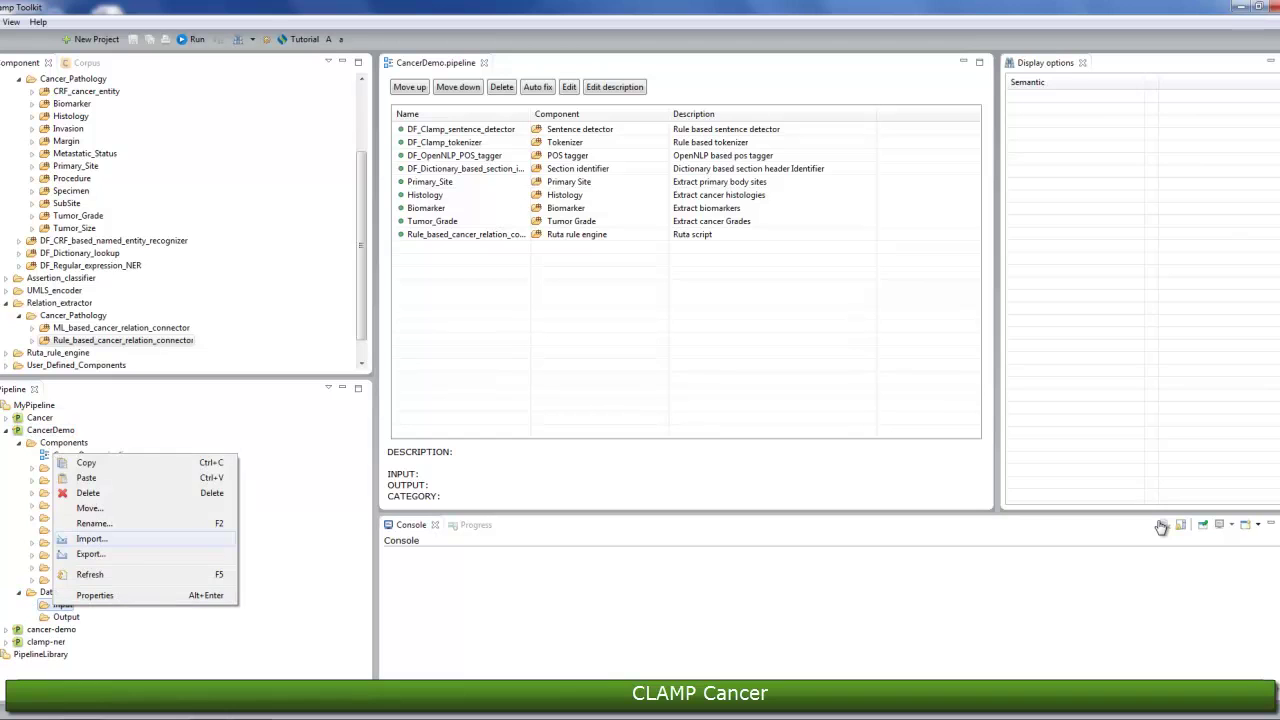
pyautogui.click(91, 538)
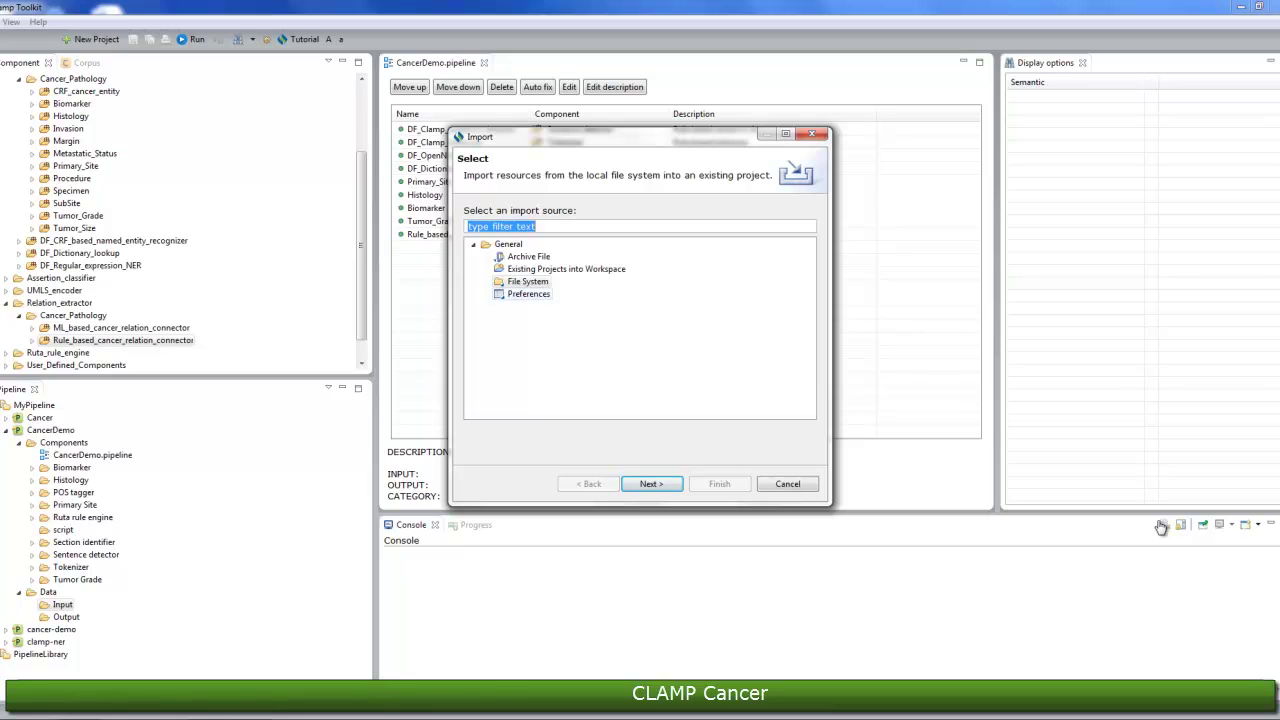
# Choose File System as the import source and continue to its settings.
pyautogui.press('Tab')
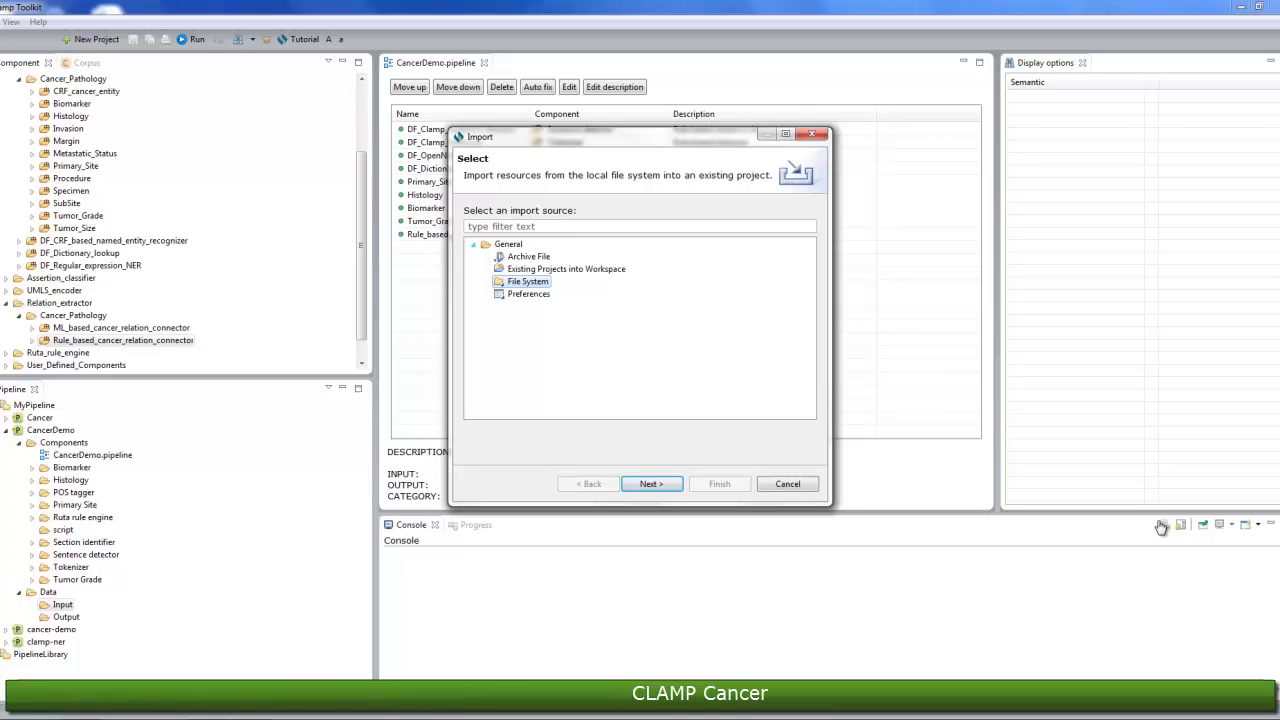
pyautogui.press('Left')
pyautogui.press('Left')
pyautogui.press('Right')
pyautogui.press('Down')
pyautogui.press('Down')
pyautogui.press('Down')
pyautogui.press('Return')
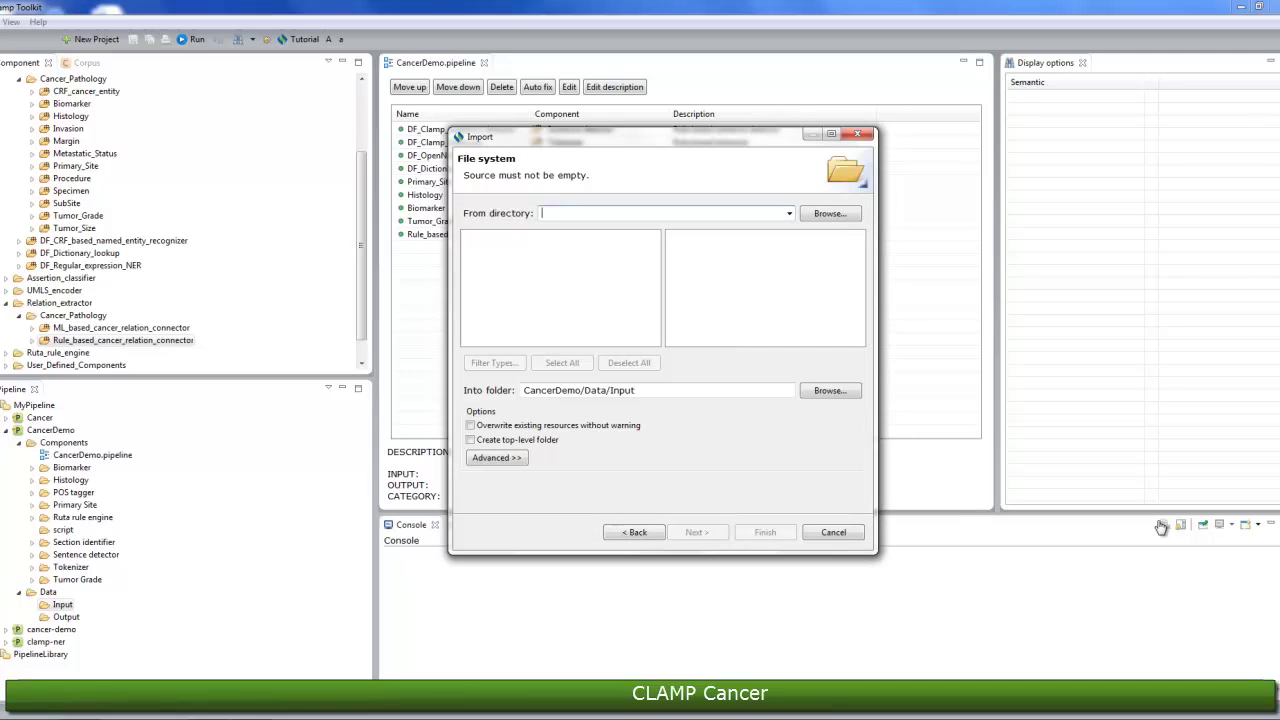
# Import all sample text files from the Desktop's Notes folder into CancerDemo/Data/Input.
pyautogui.press('Tab')
pyautogui.press('Return')
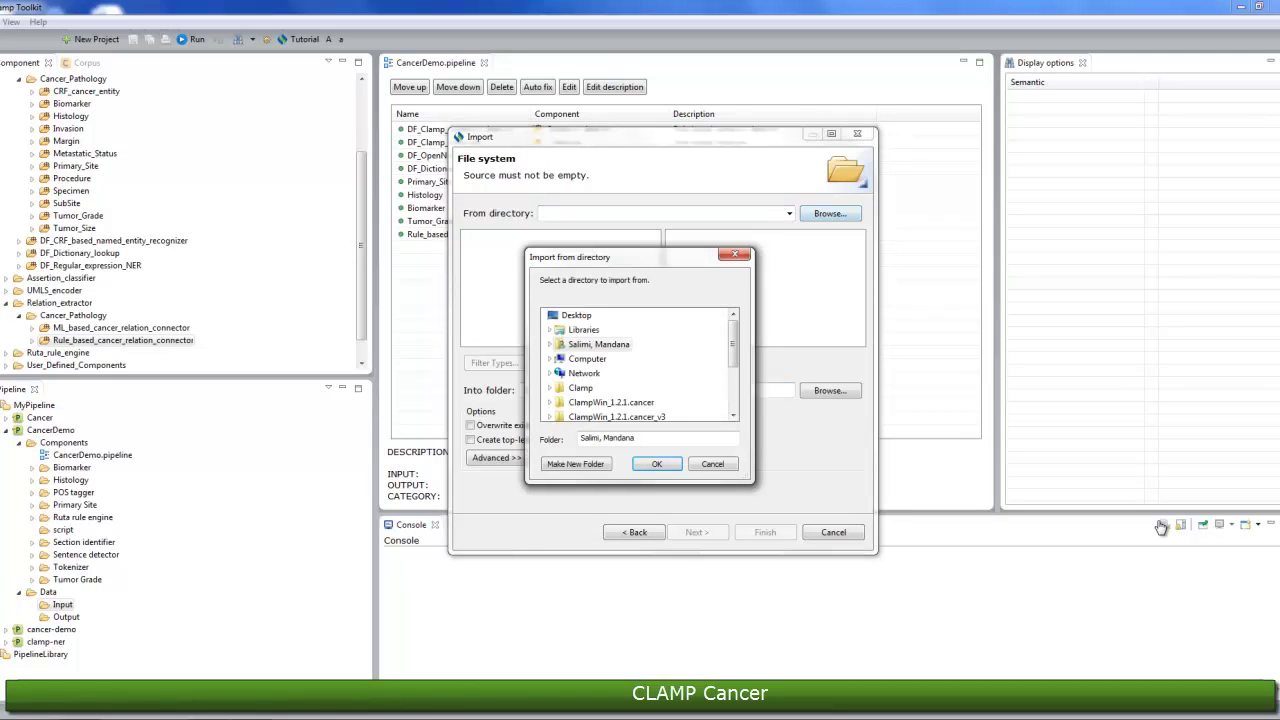
pyautogui.scroll(-2, 638, 365)
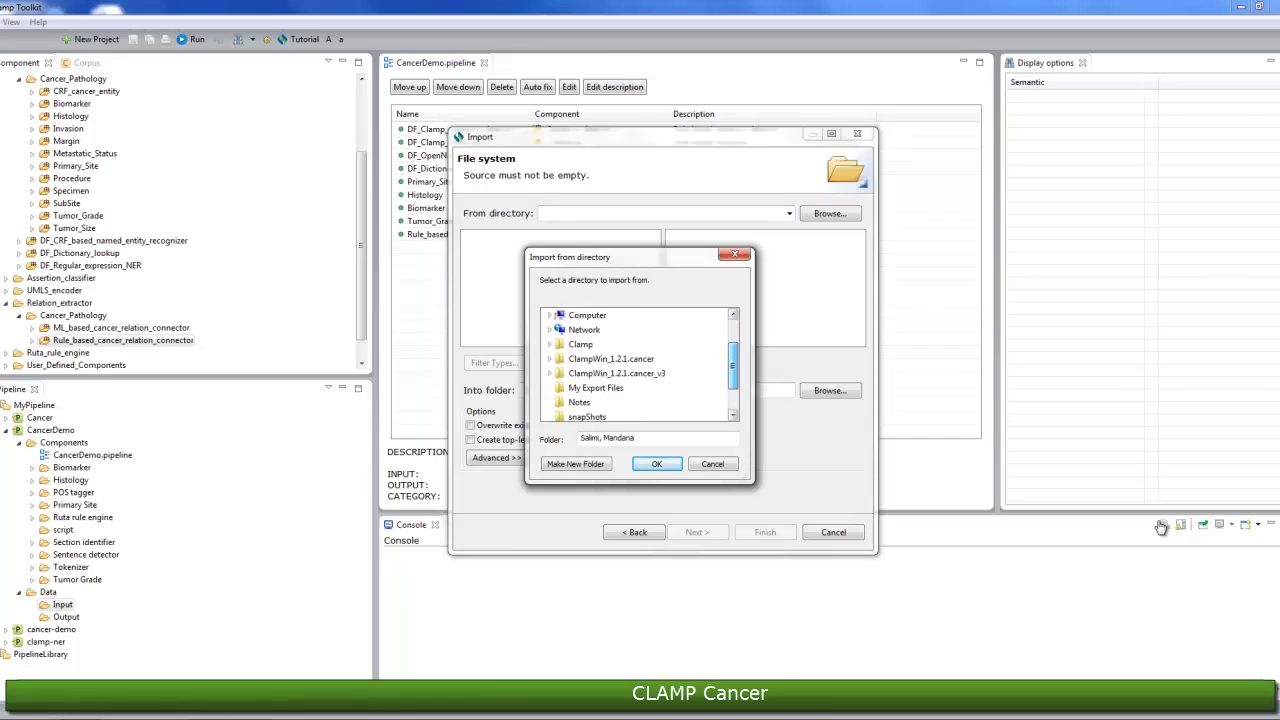
pyautogui.click(579, 373)
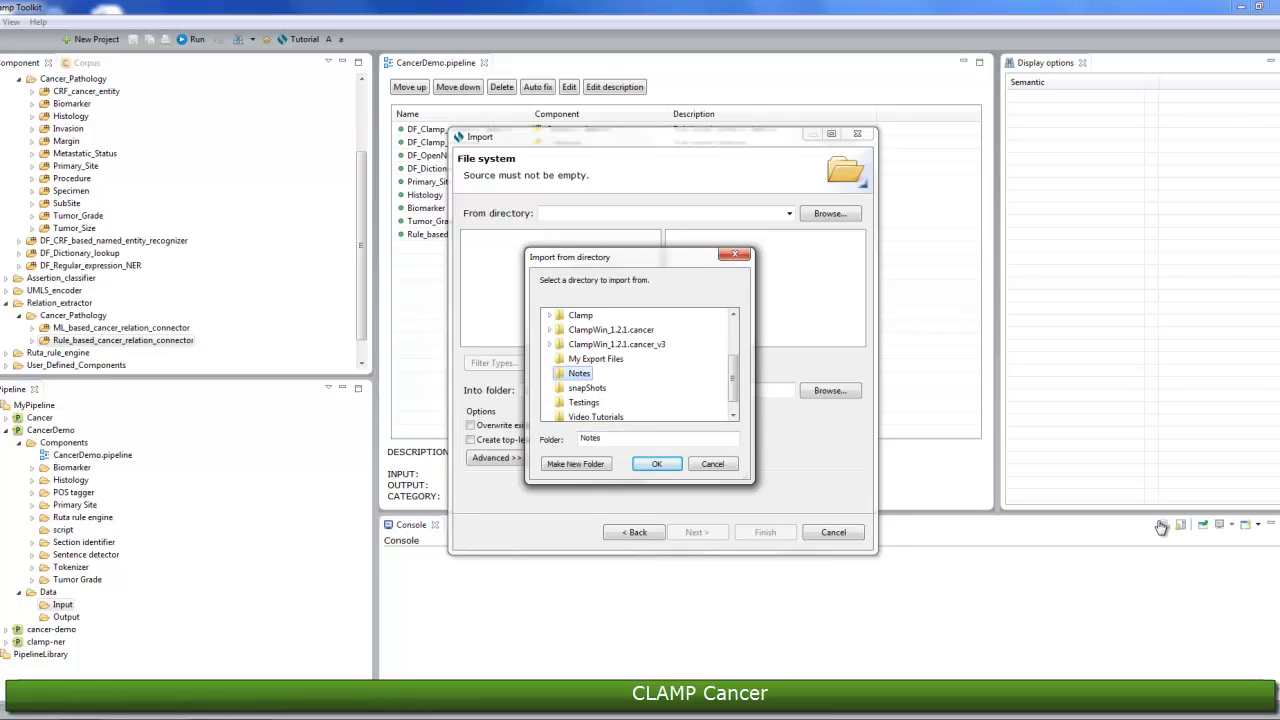
pyautogui.press('Return')
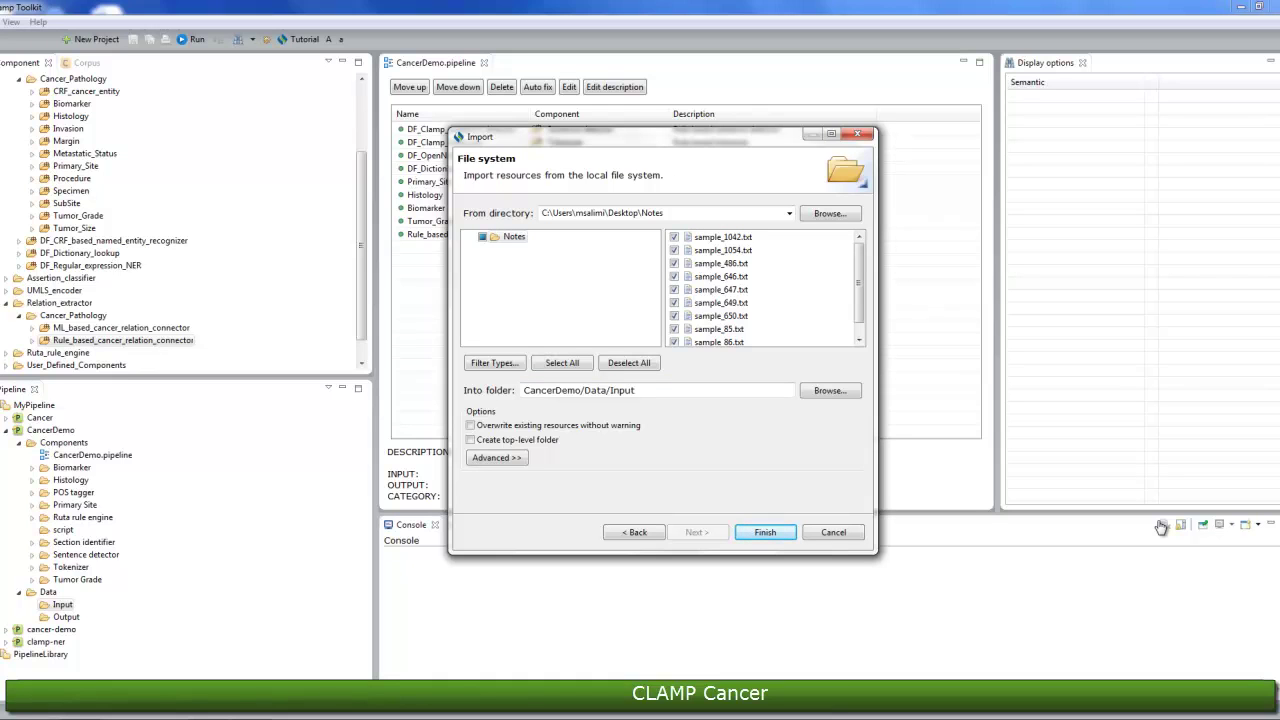
pyautogui.scroll(-1, 765, 290)
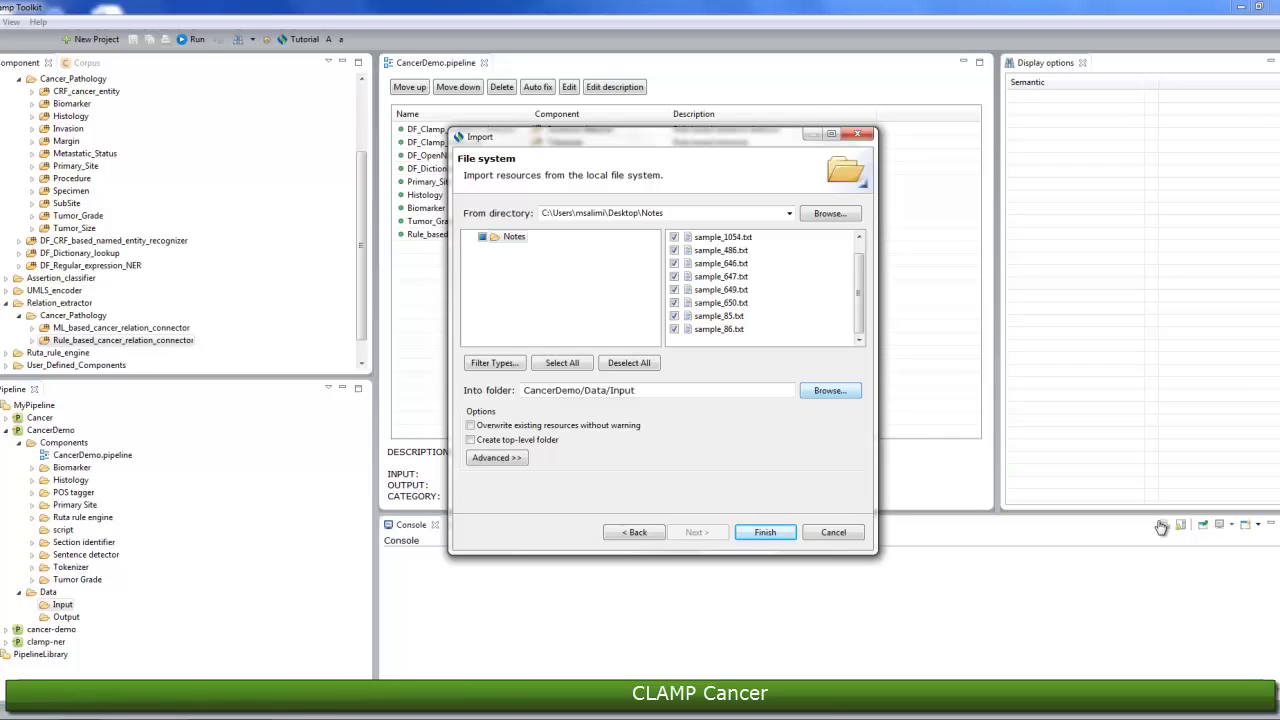
pyautogui.press('Return')
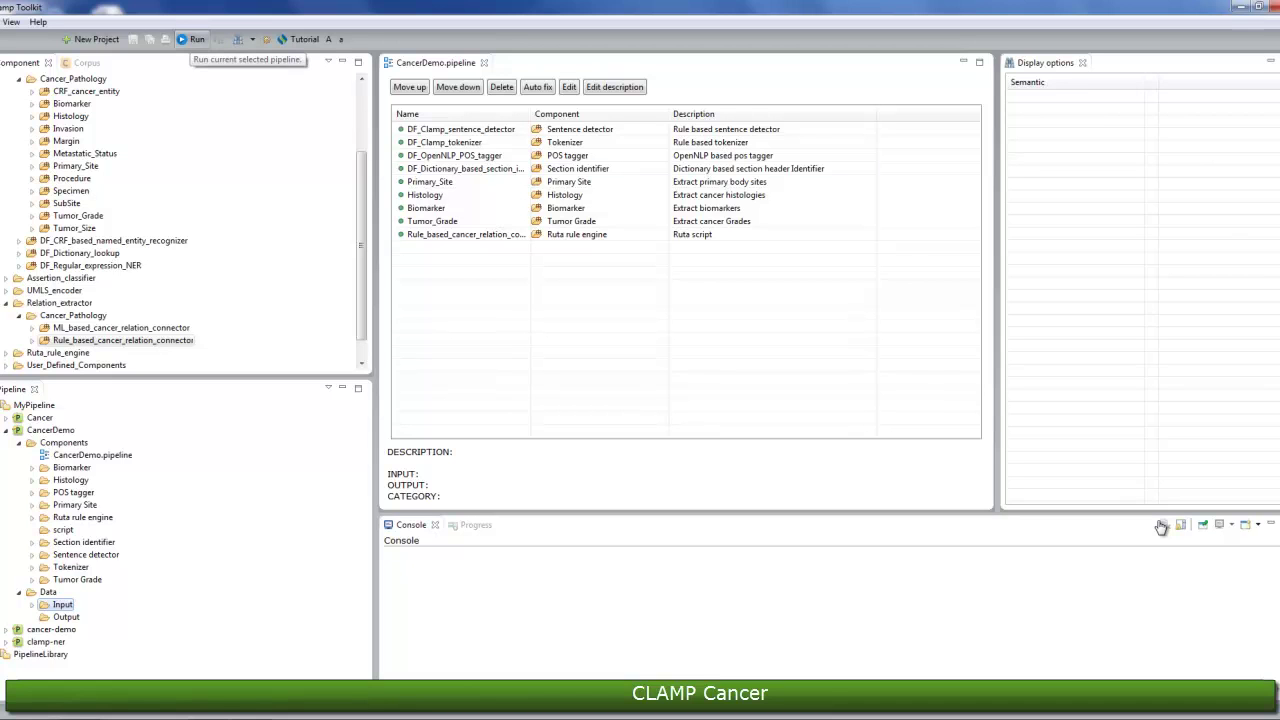
# Run the CancerDemo pipeline on the imported notes, then open 1.xmi from its Output folder.
pyautogui.click(194, 39)
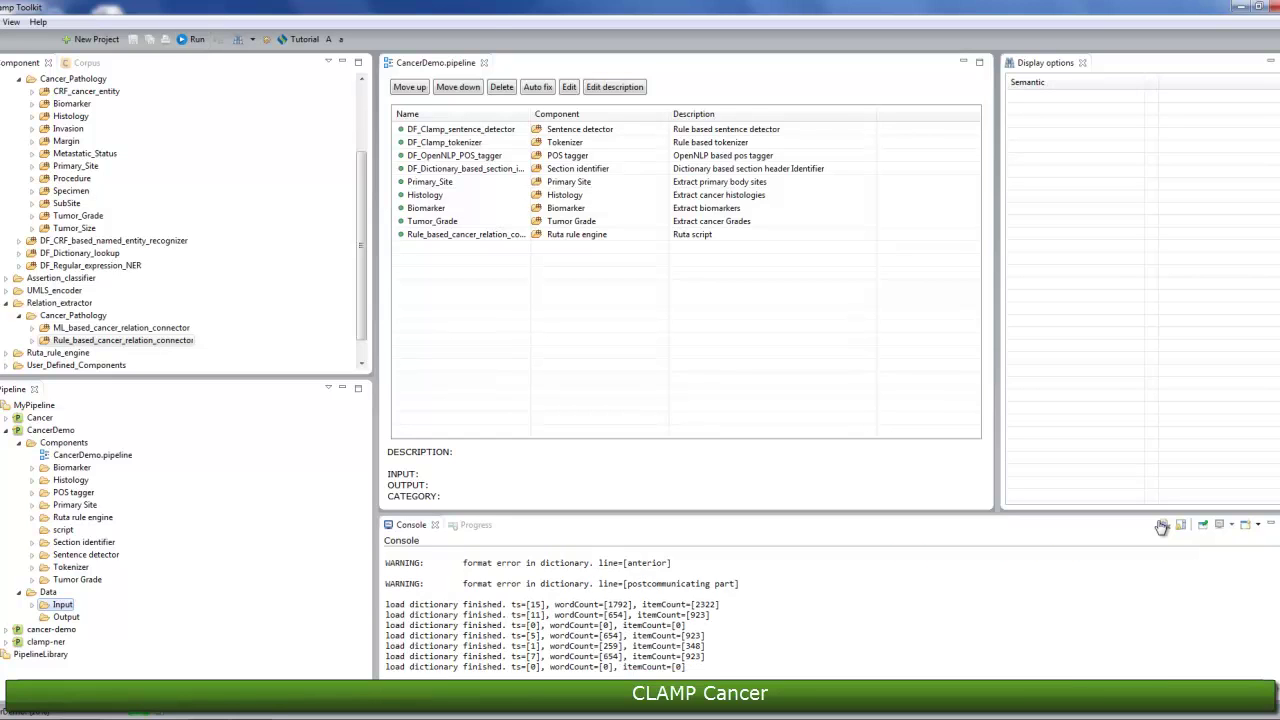
pyautogui.click(1161, 527)
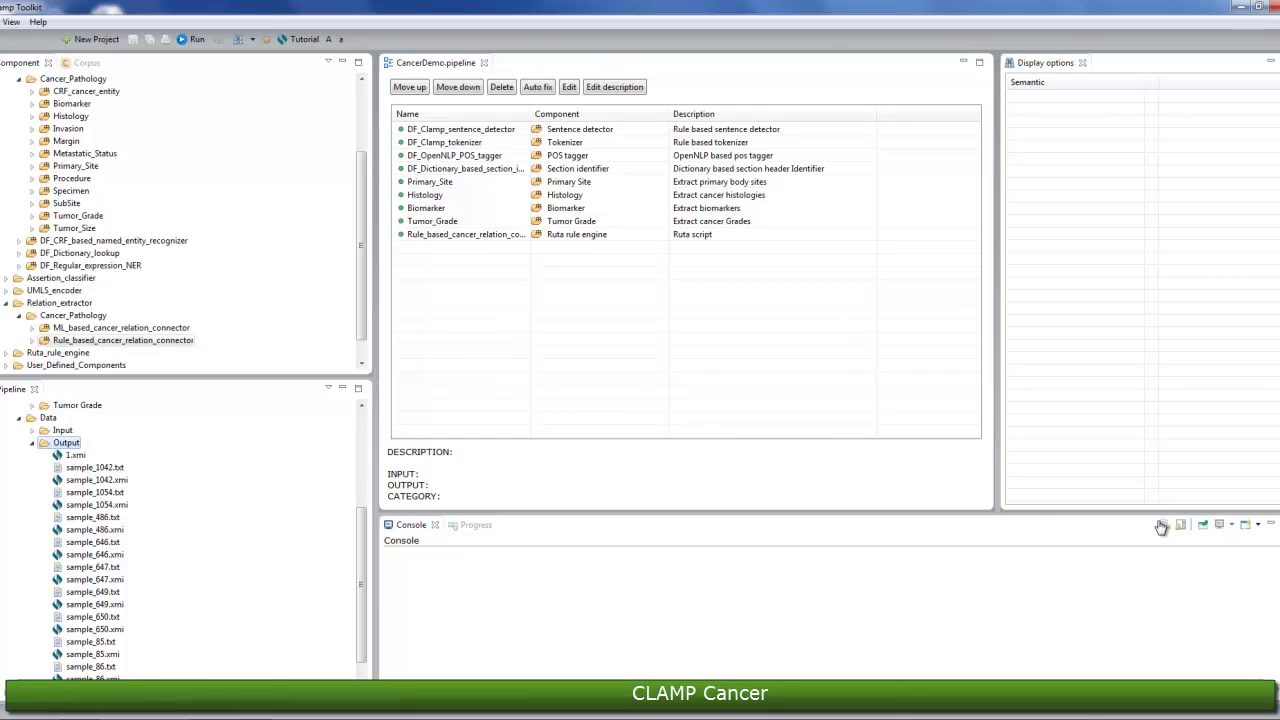
pyautogui.press('Down')
pyautogui.press('Return')
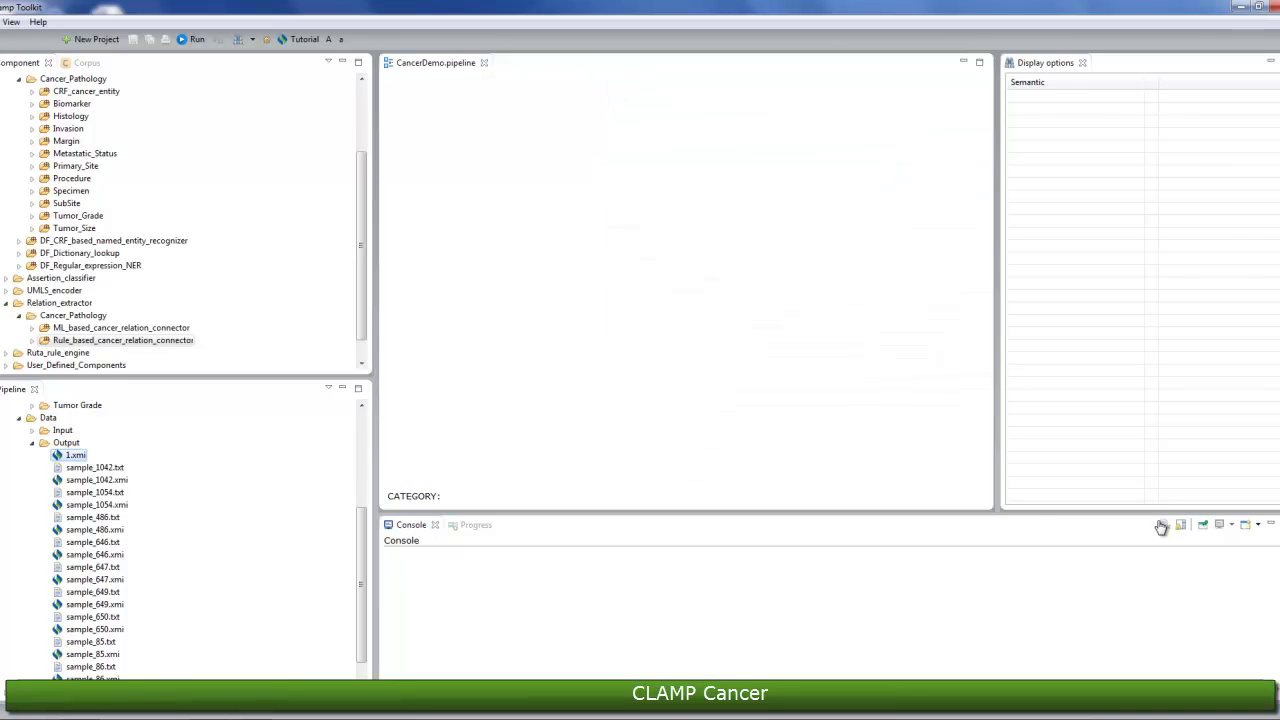